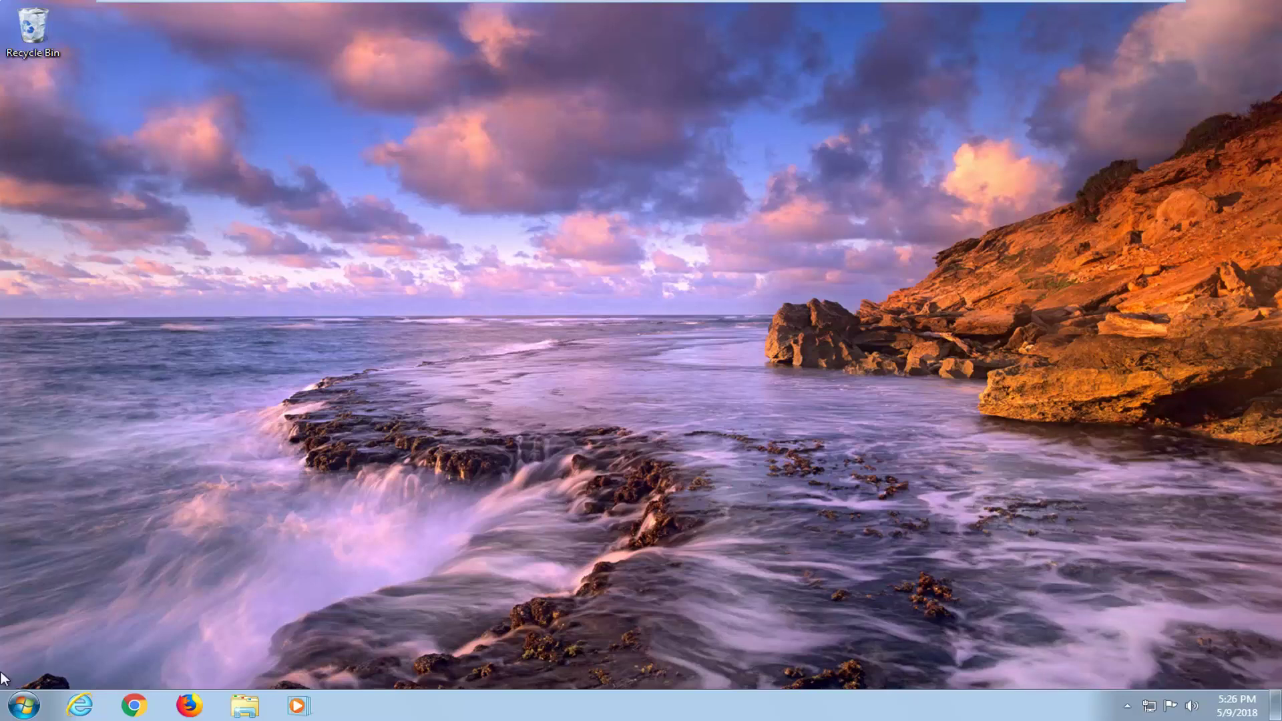
Search Start for 'troubleshoot' and open Troubleshooting's Appearance and Personalization page
left_click(22, 712)
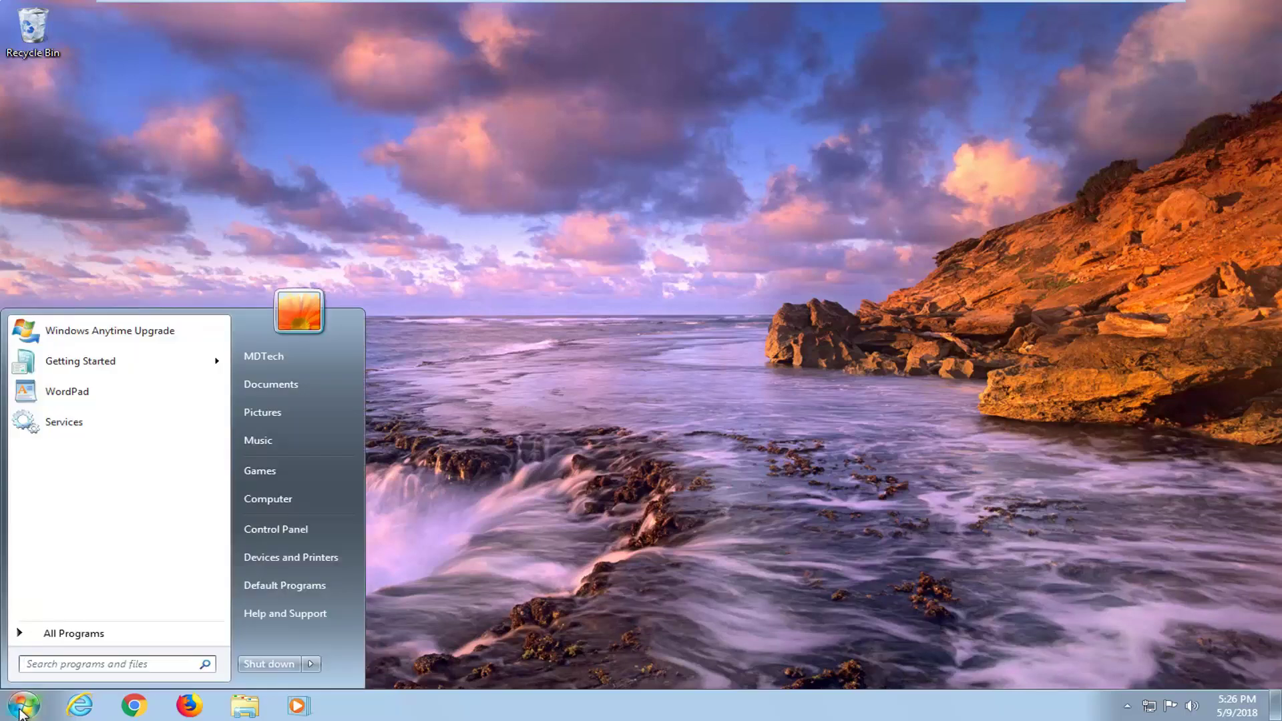
type("troublehoot")
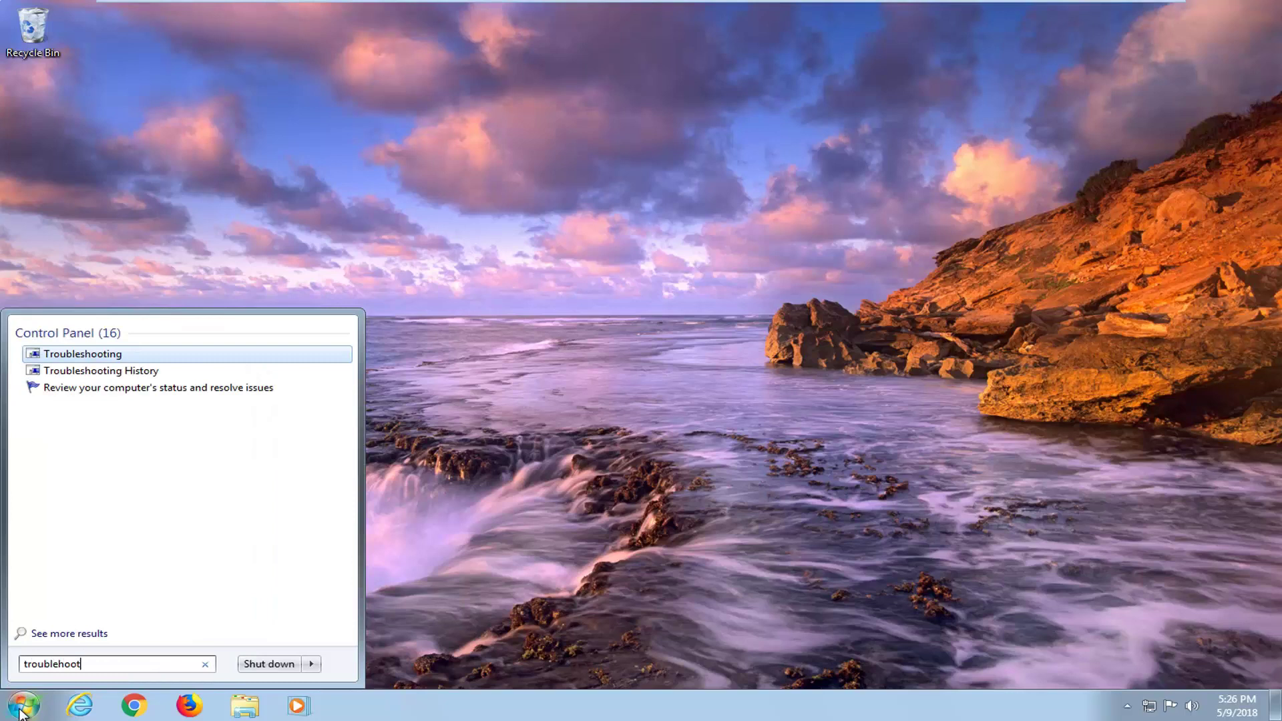
key("BackSpace")
key("BackSpace")
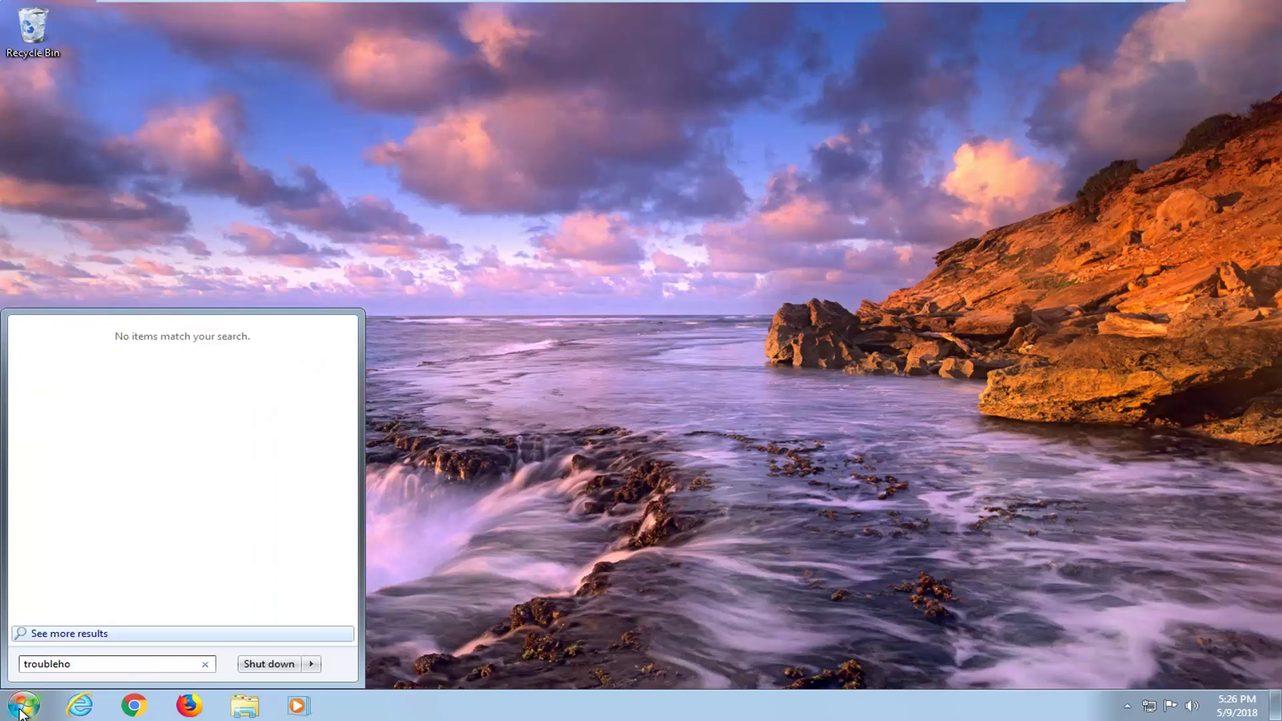
key("BackSpace")
key("BackSpace")
type("sho")
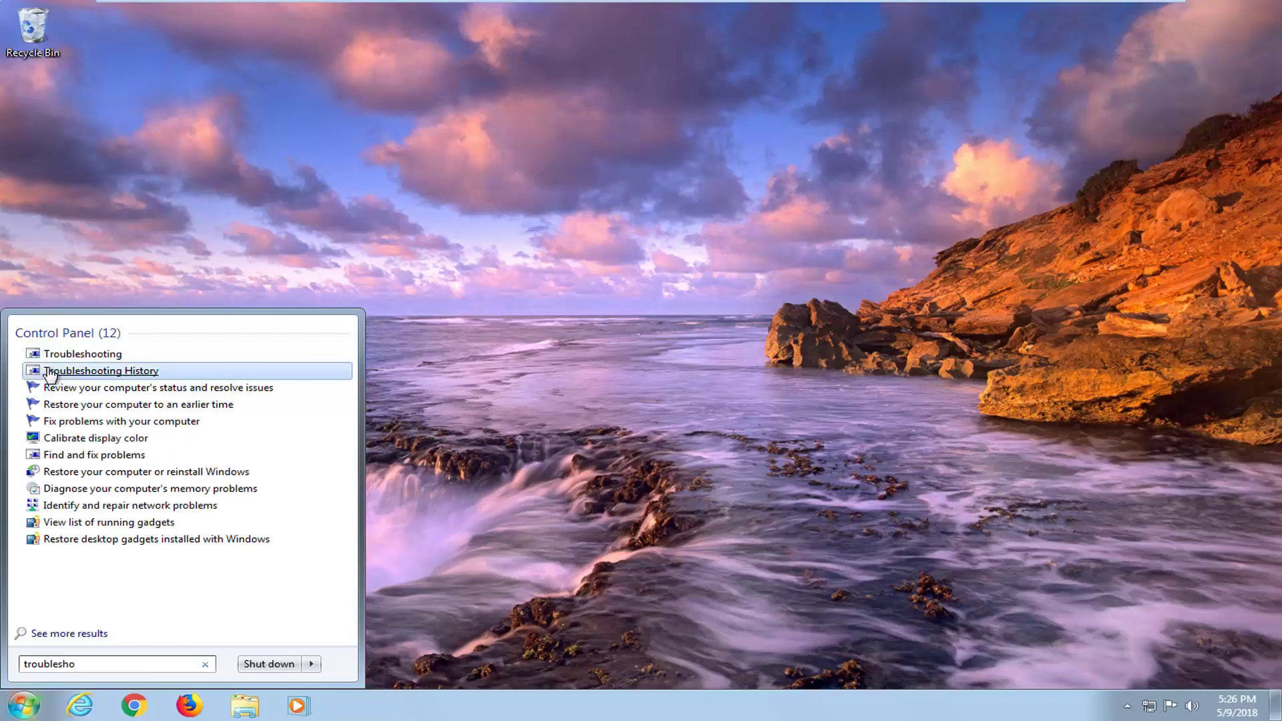
left_click(110, 360)
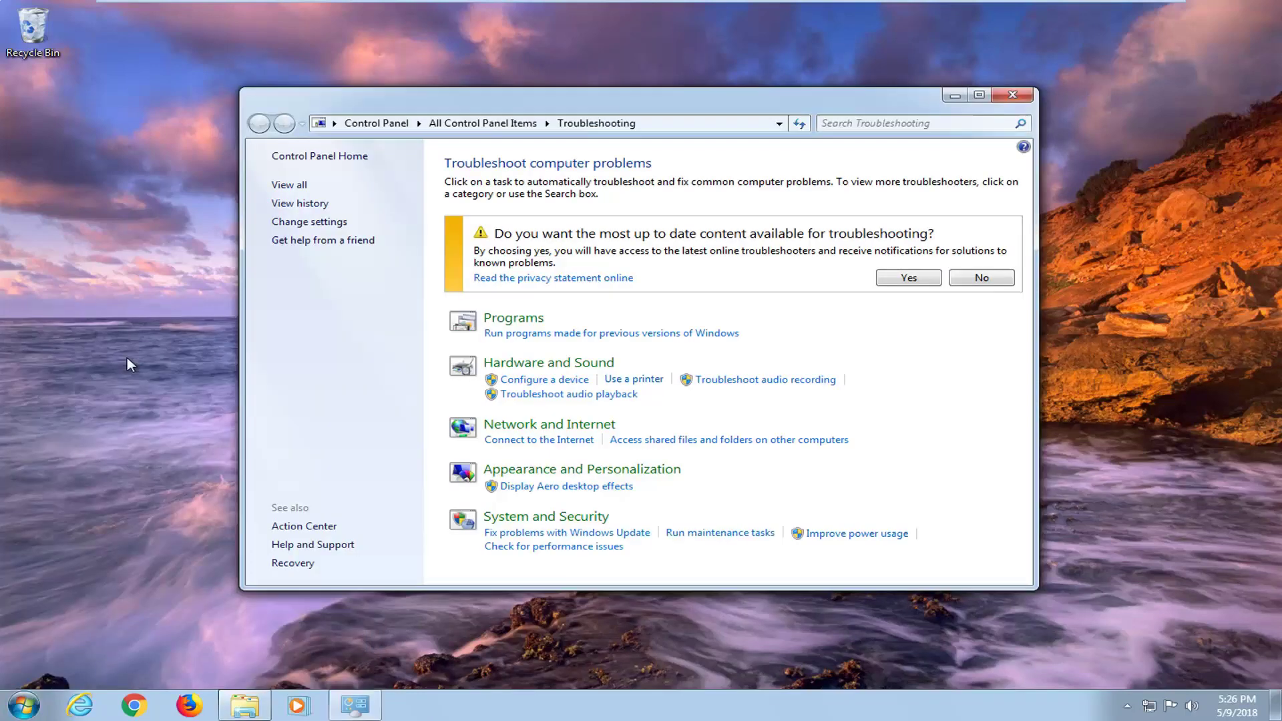
left_click(505, 474)
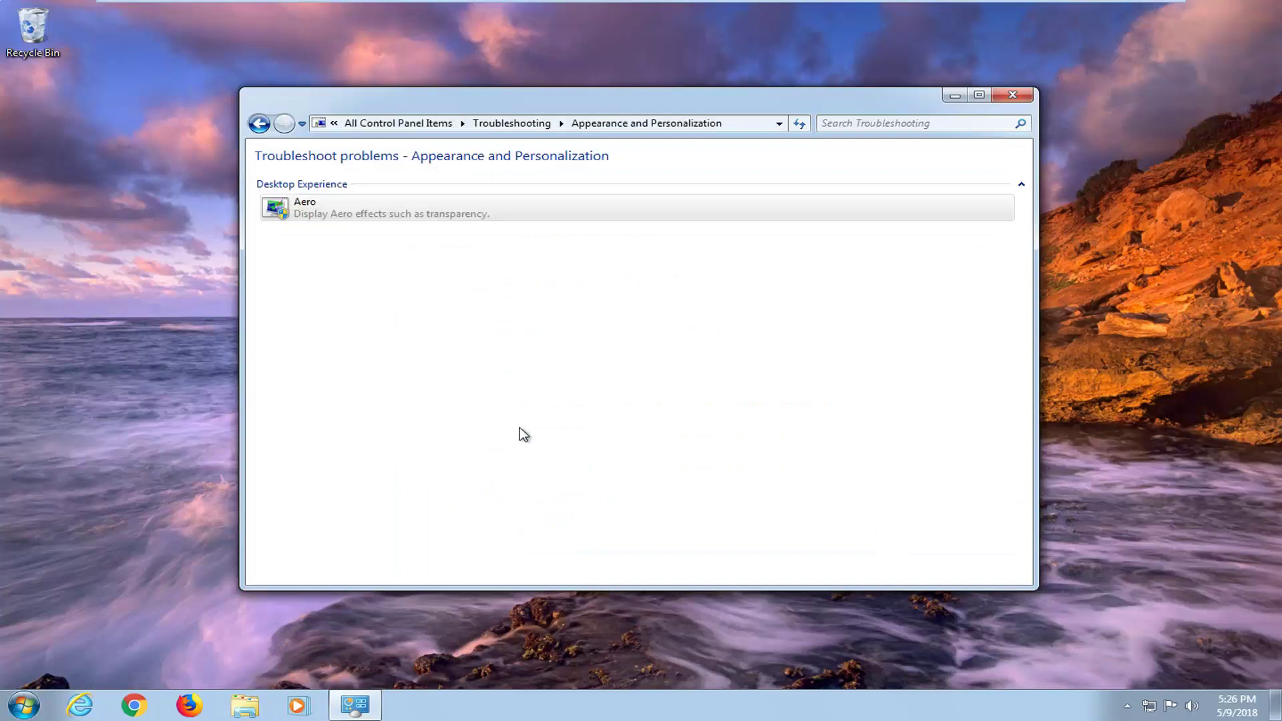
Run the Aero troubleshooter with automatic repairs, then close it and Control Panel
left_click(291, 212)
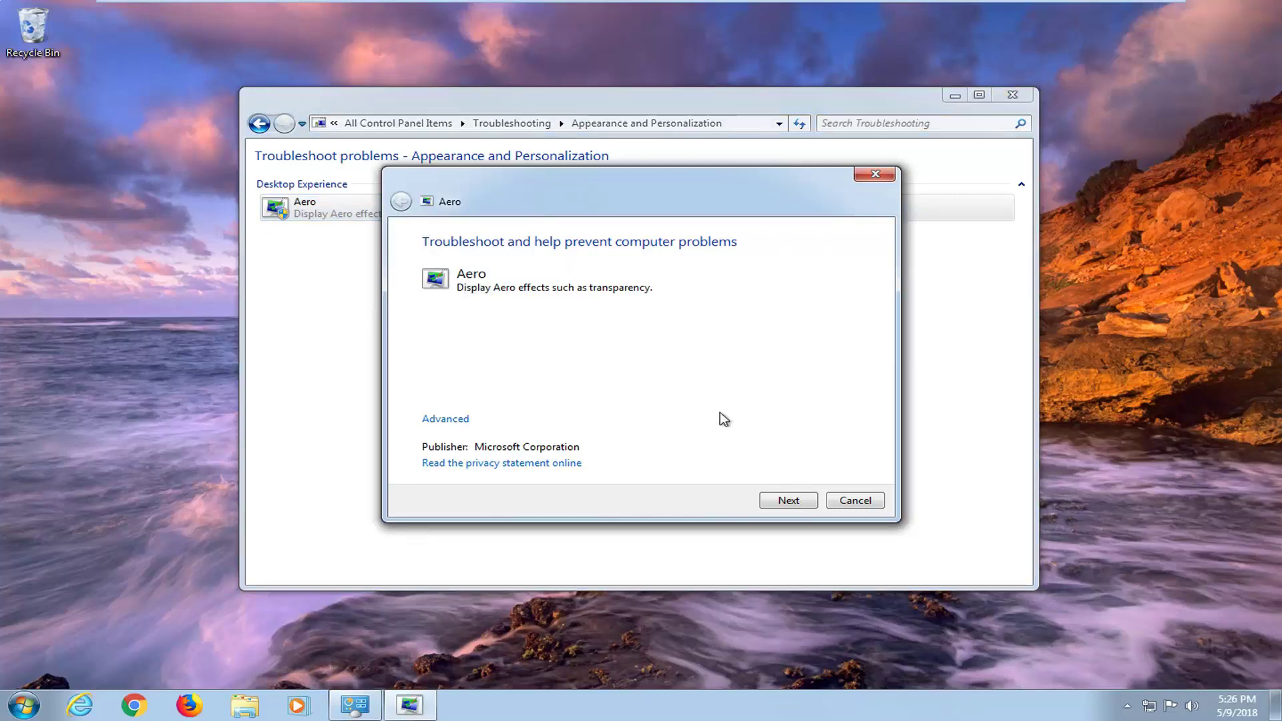
left_click(449, 421)
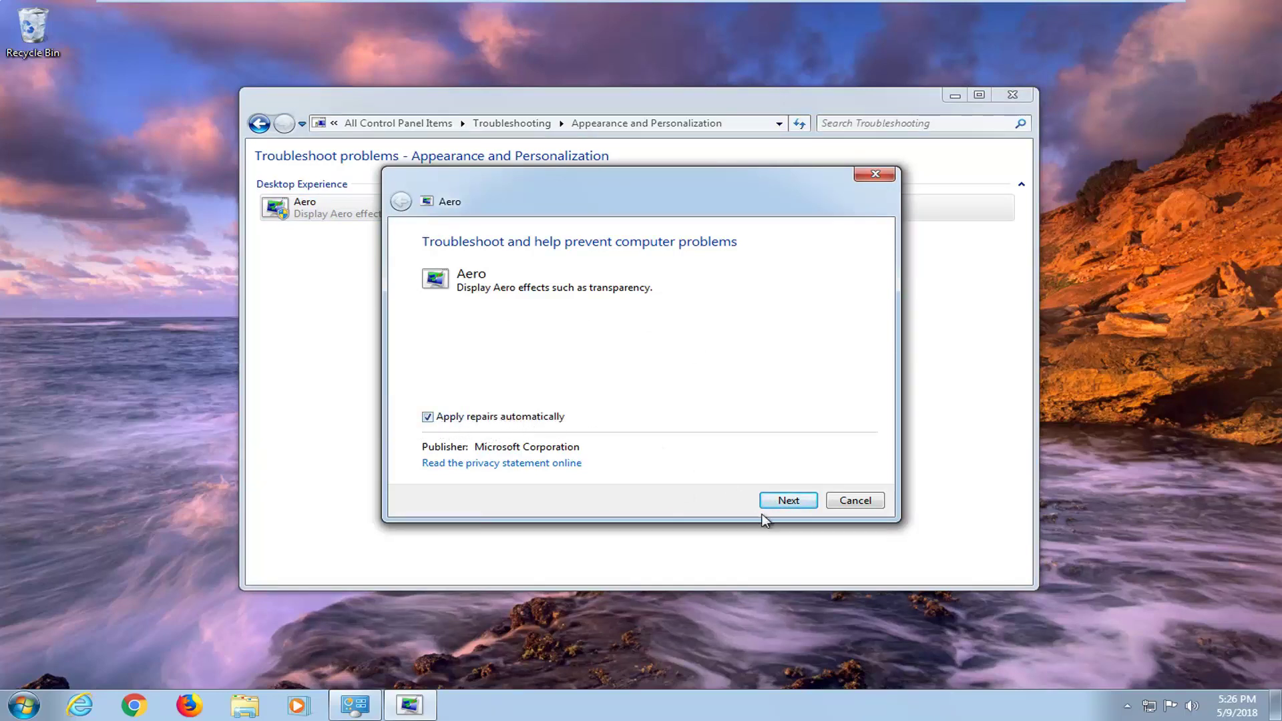
left_click(785, 504)
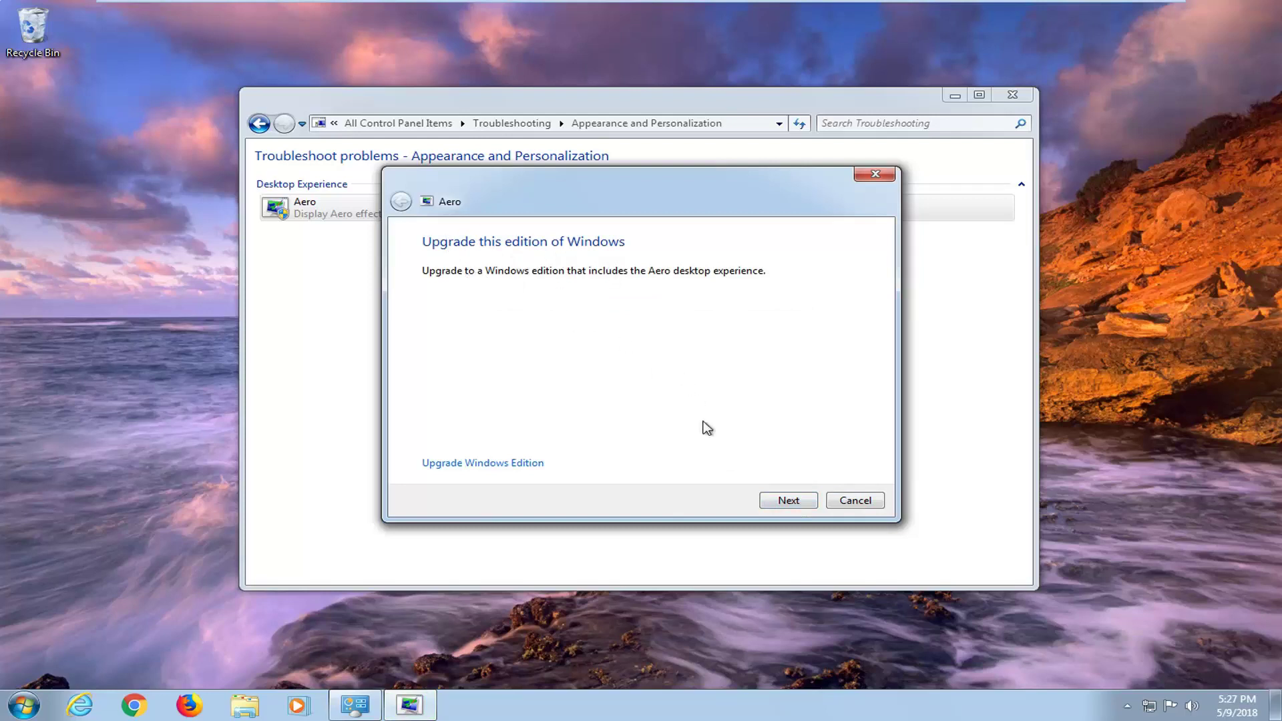
left_click(788, 501)
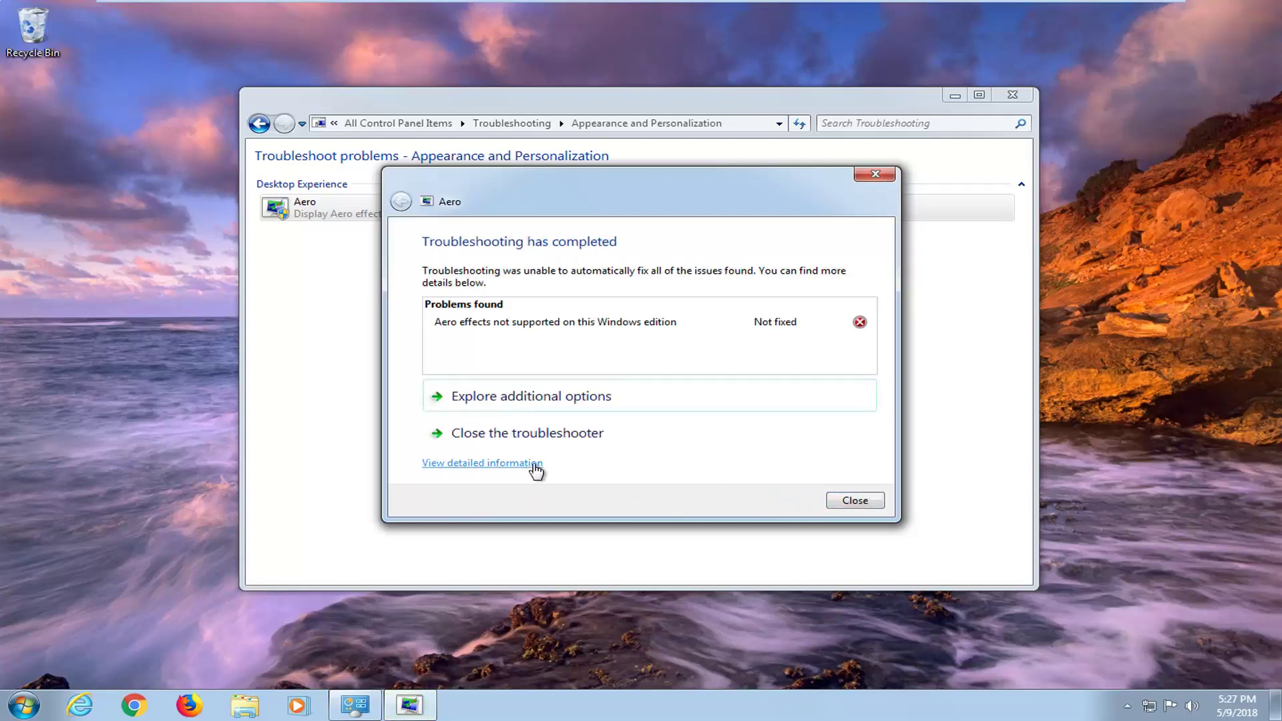
left_click(536, 466)
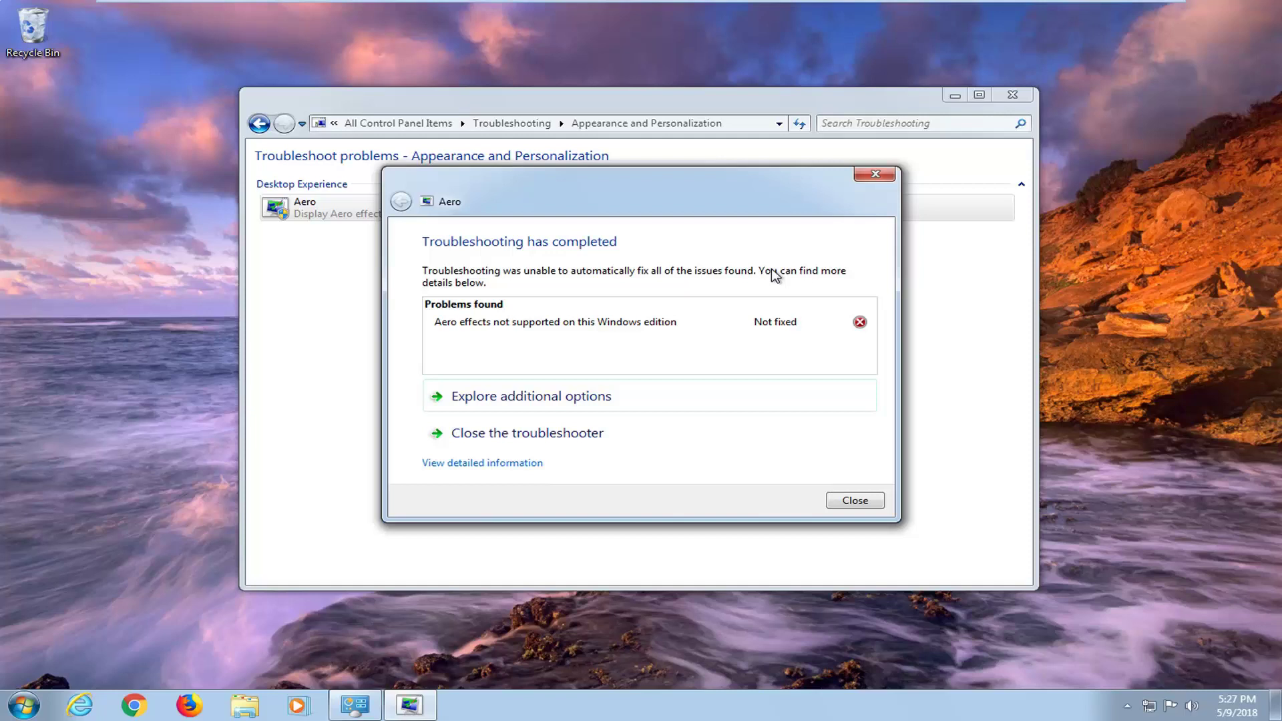
left_click(875, 175)
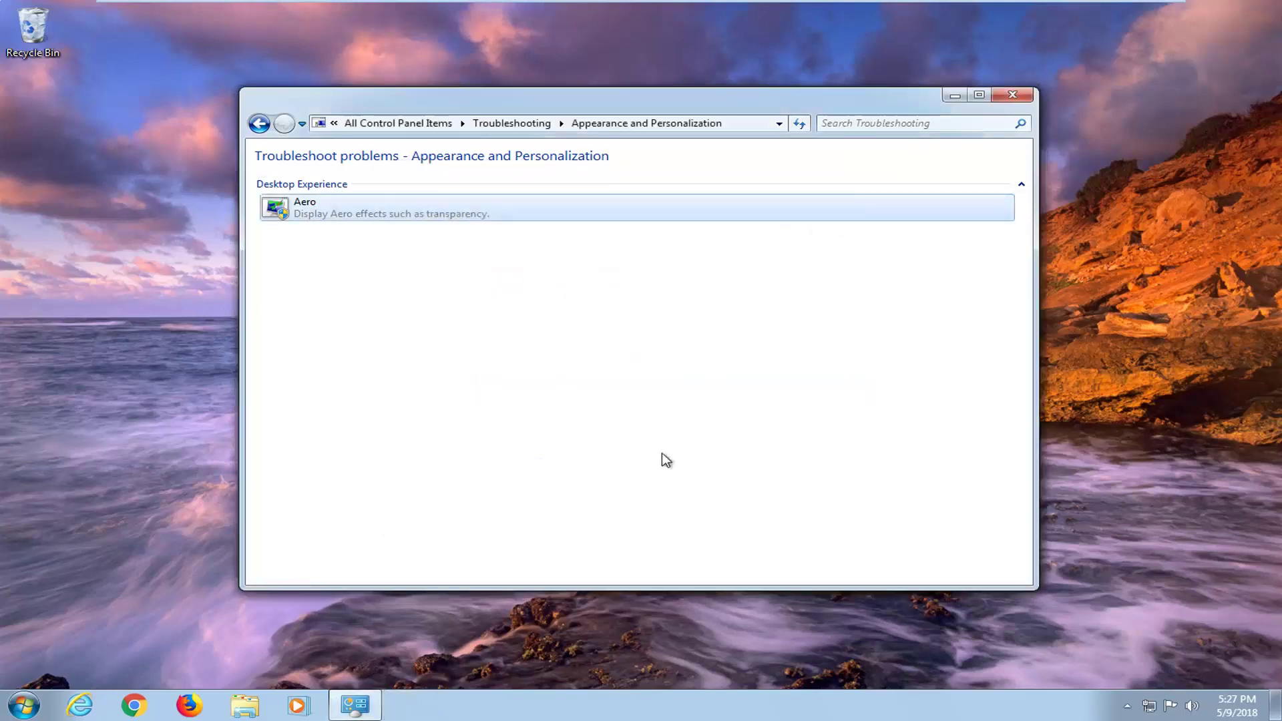
left_click(1013, 96)
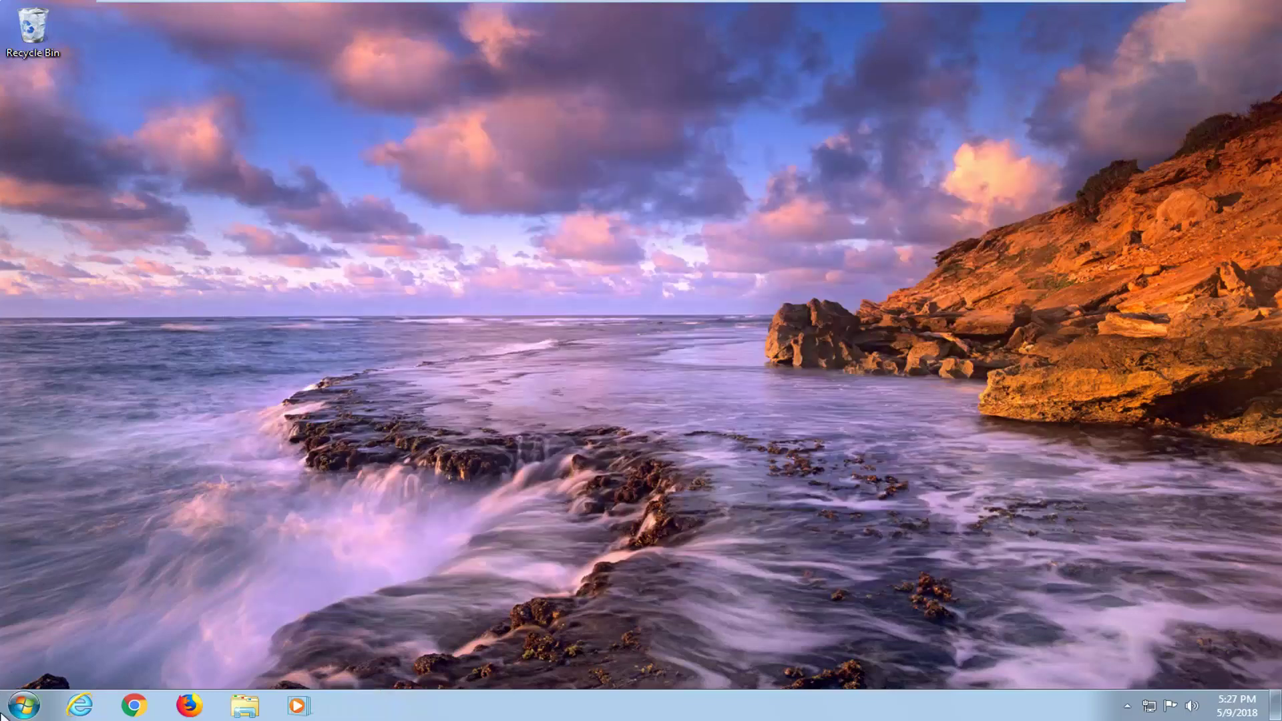
Launch regedit from Start as administrator, approving the UAC prompt
left_click(10, 702)
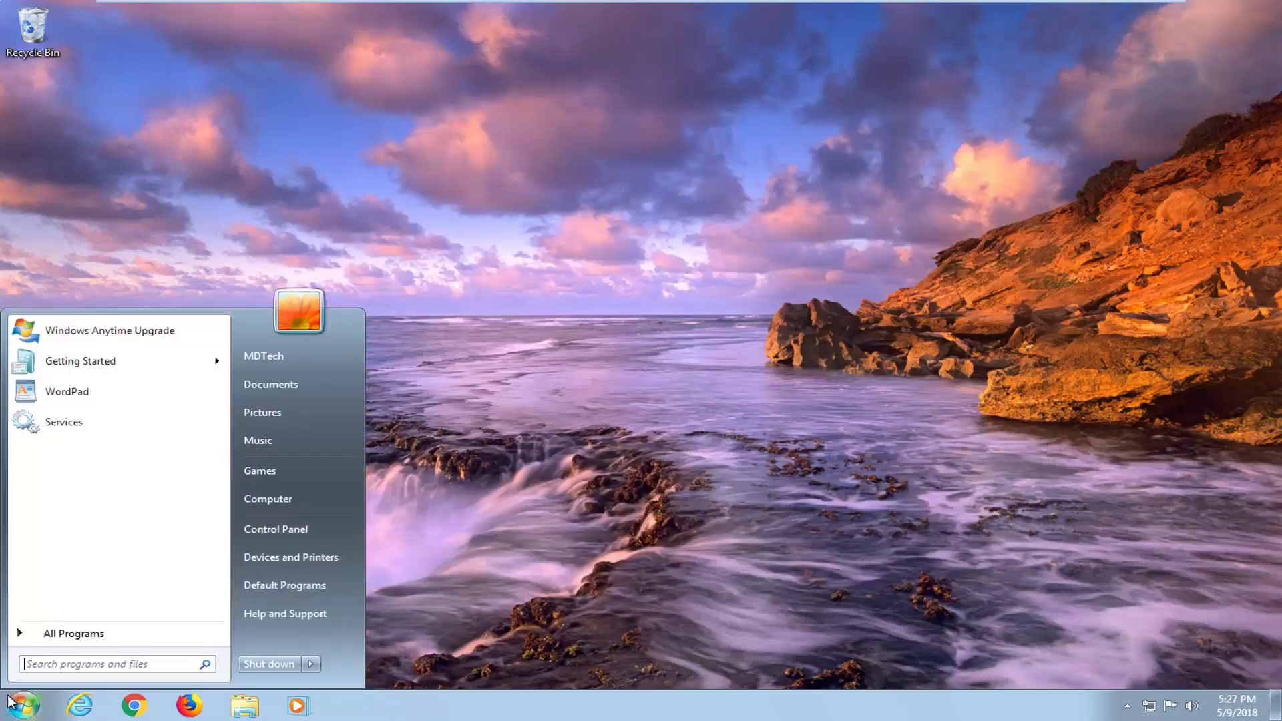
type("regedit")
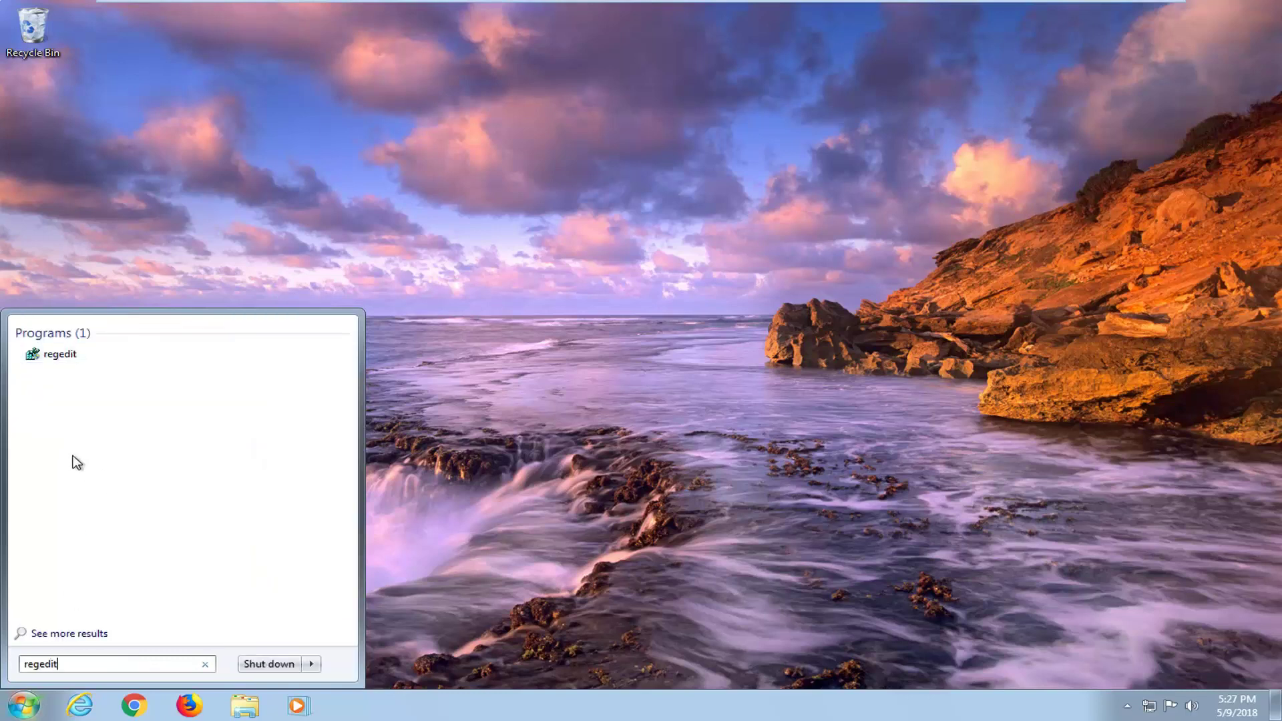
right_click(151, 365)
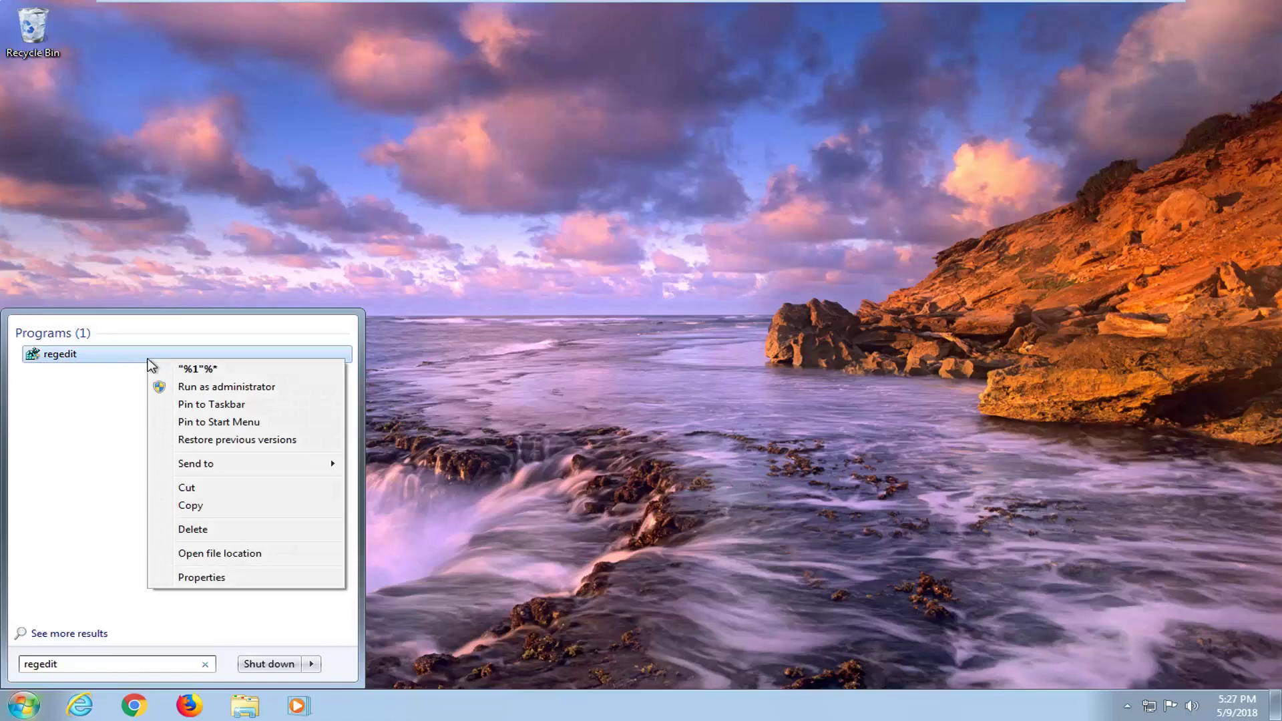
left_click(192, 388)
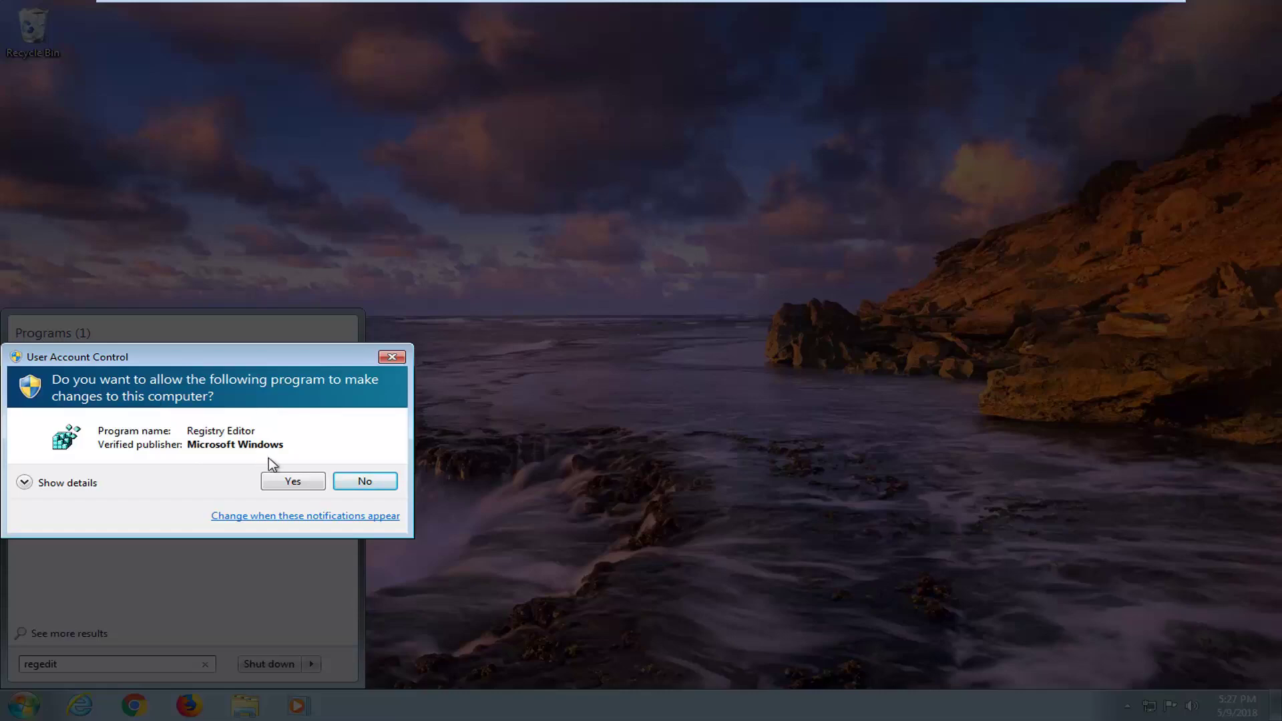
left_click(281, 482)
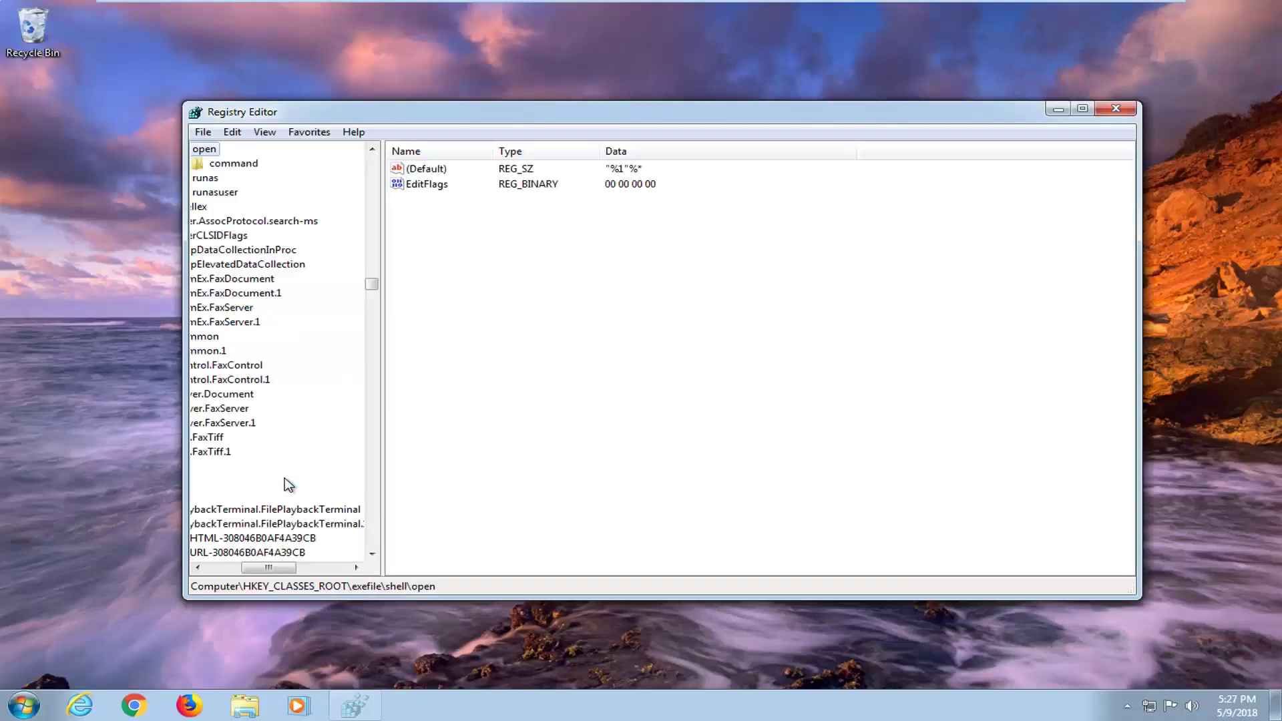
Collapse the exefile key and HKEY_CLASSES_ROOT back to the top-level hives
left_click_drag(274, 571, 237, 570)
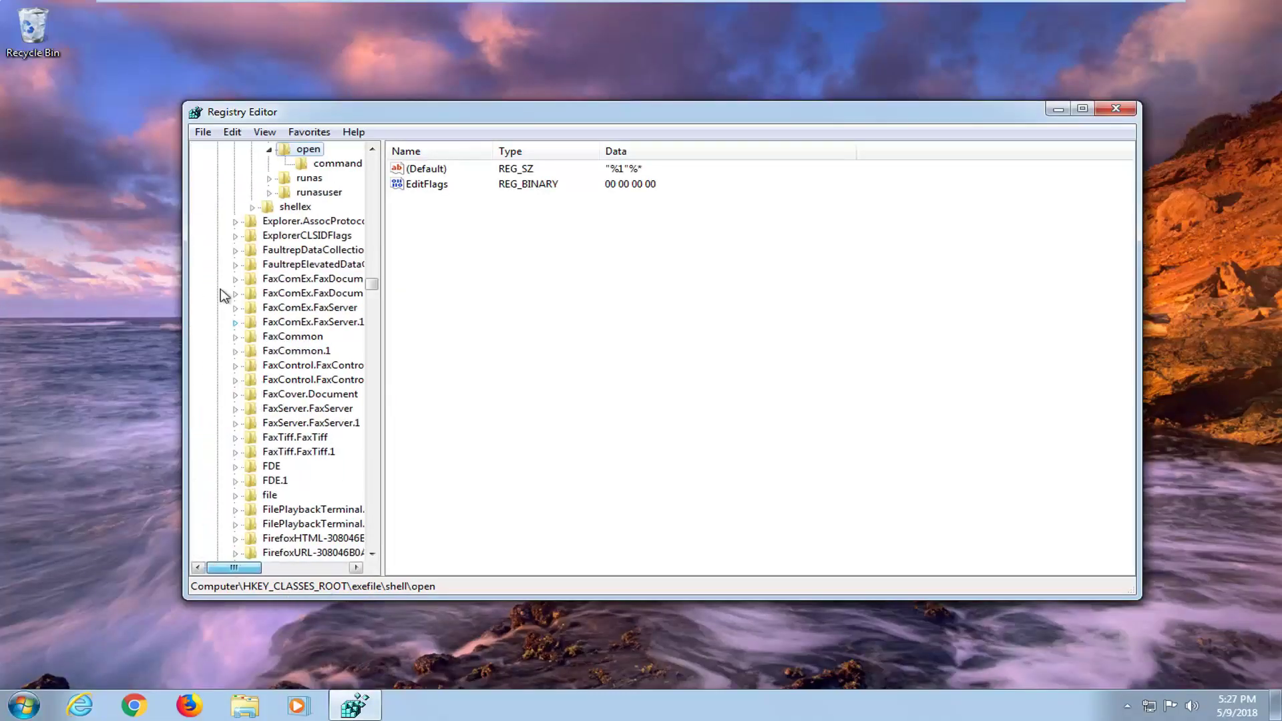
scroll(223, 304, "up", 6)
left_click(236, 367)
scroll(235, 371, "up", 7)
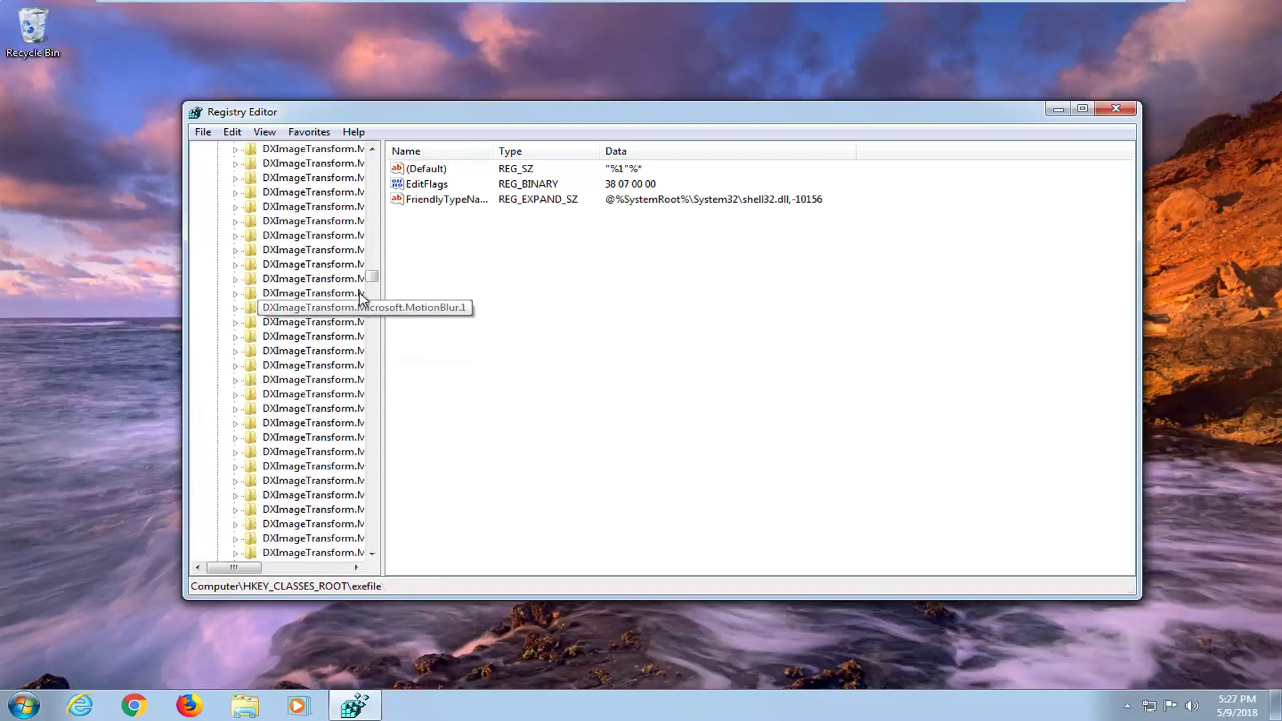
left_click_drag(372, 279, 373, 145)
left_click(221, 163)
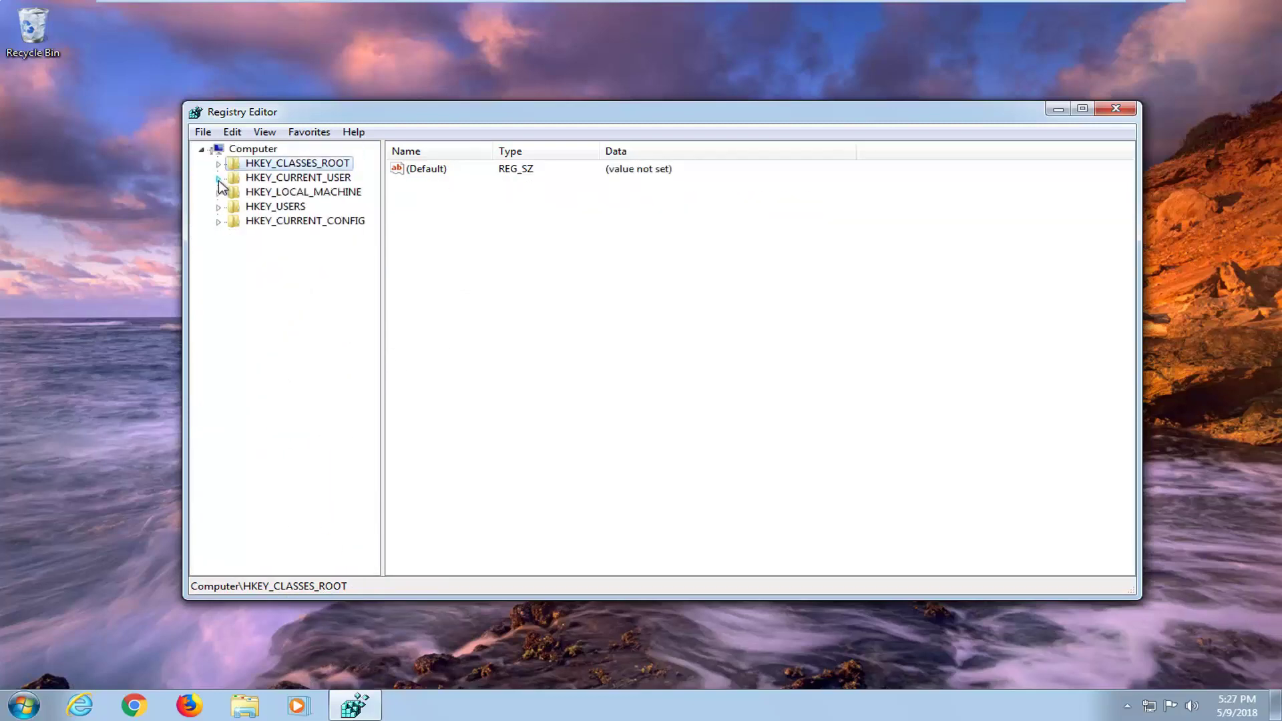
Export HKEY_CLASSES_ROOT to a registry file named '1' on the Desktop, then dismiss the Import window
left_click(201, 133)
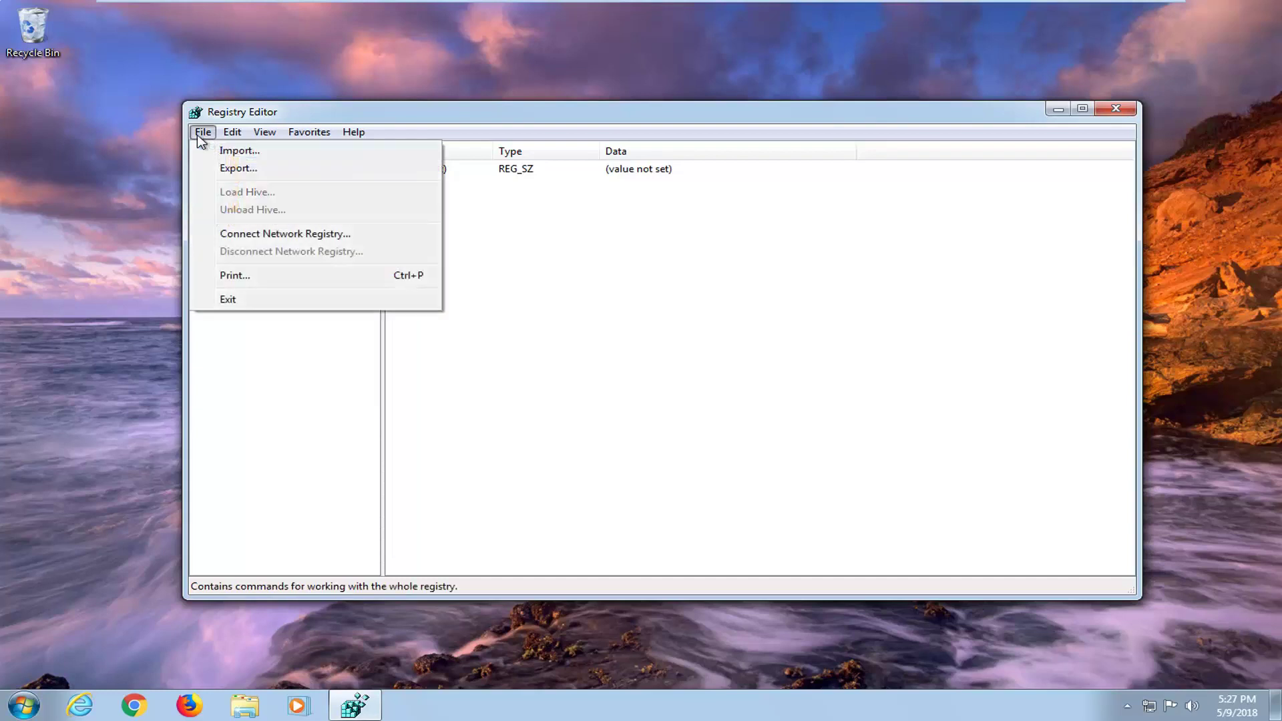
left_click(231, 169)
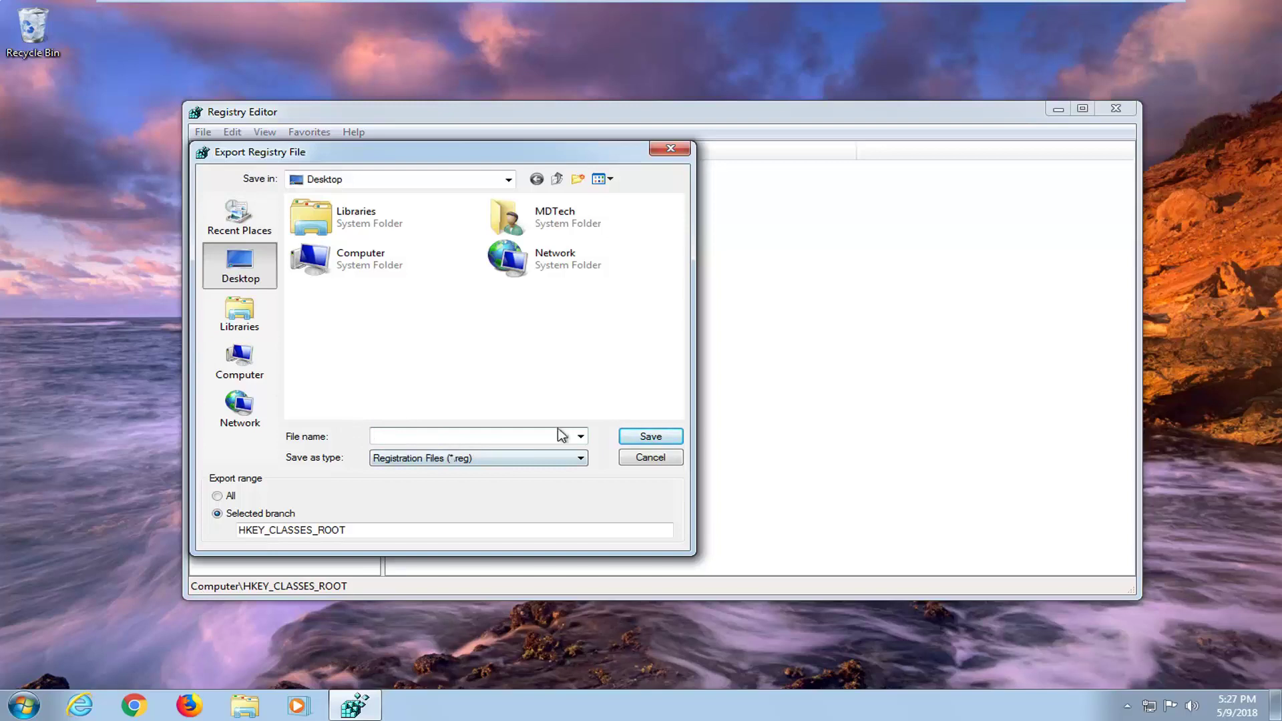
type("1")
left_click(649, 441)
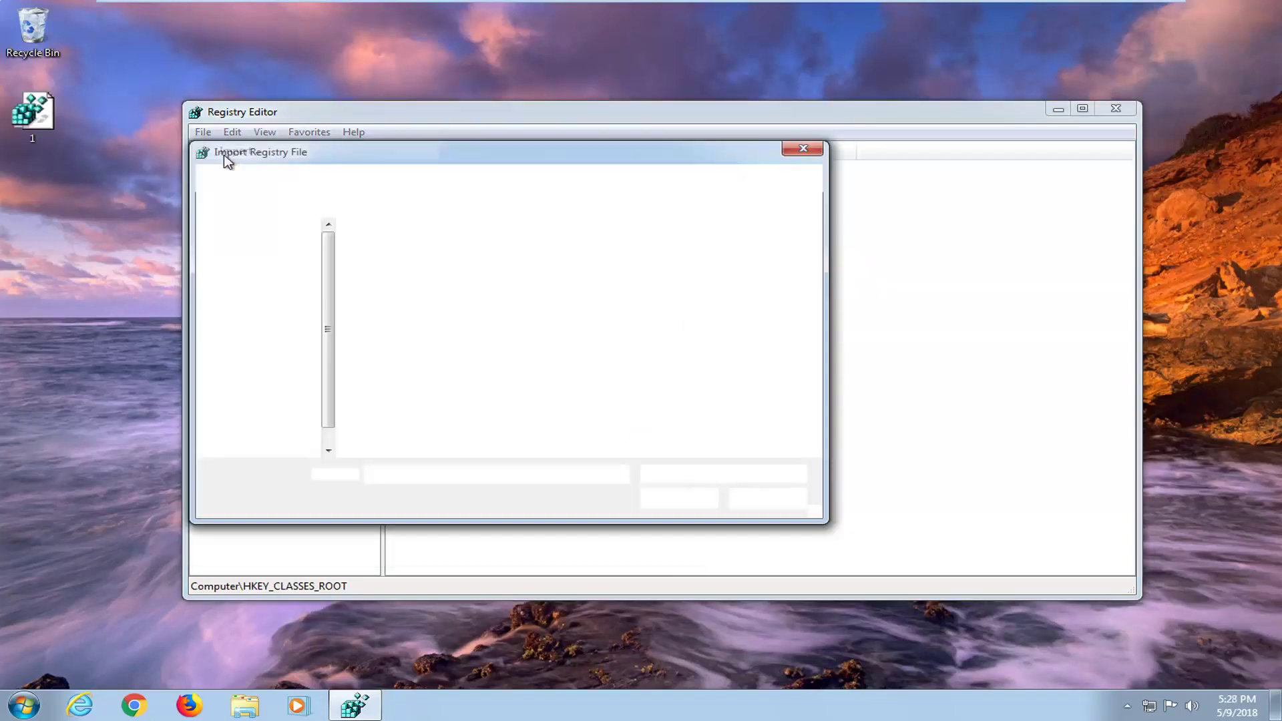
left_click(406, 337)
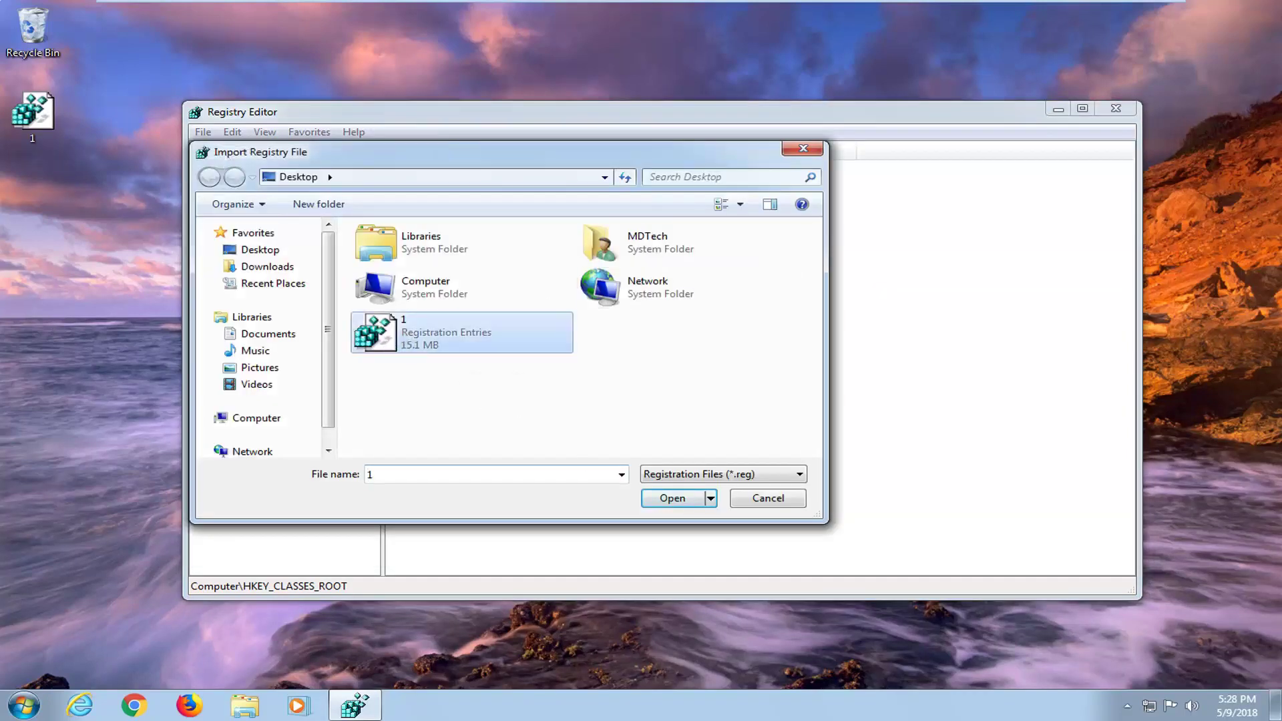
left_click(804, 148)
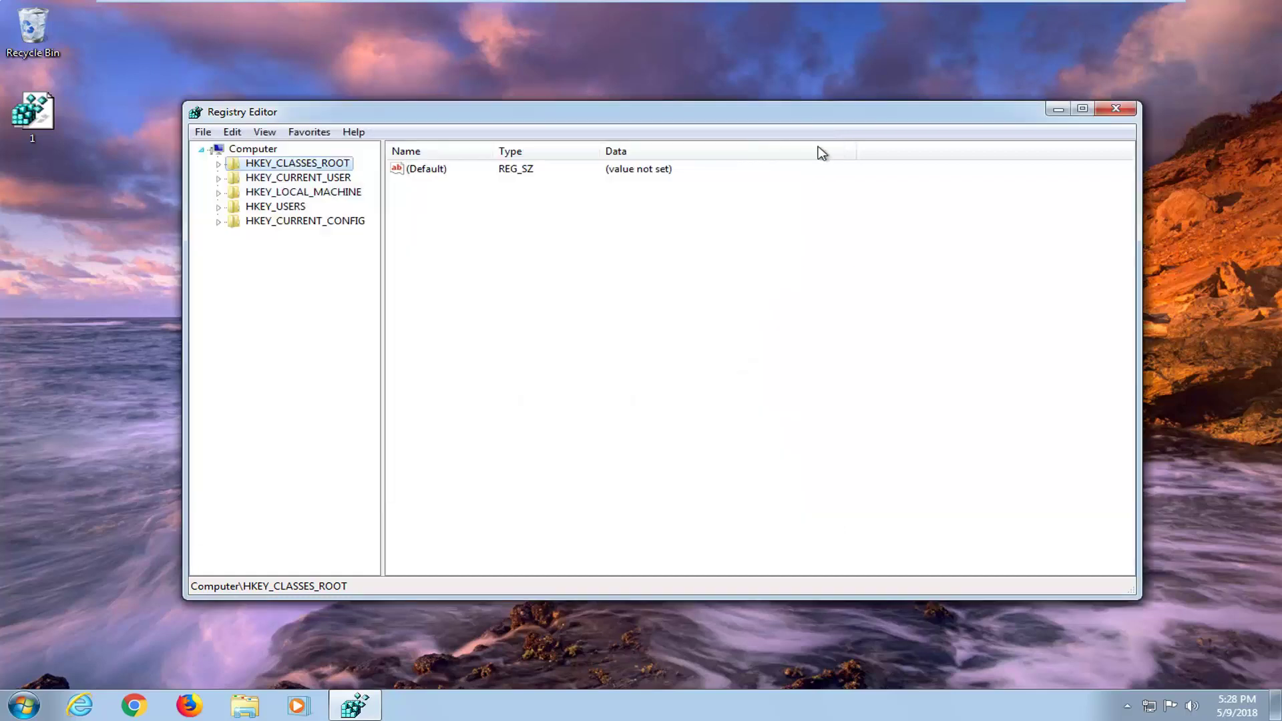
Expand the tree to HKEY_CURRENT_USER\Software\Microsoft\Windows\DWM and select it to list its values
left_click(249, 179)
left_click(218, 179)
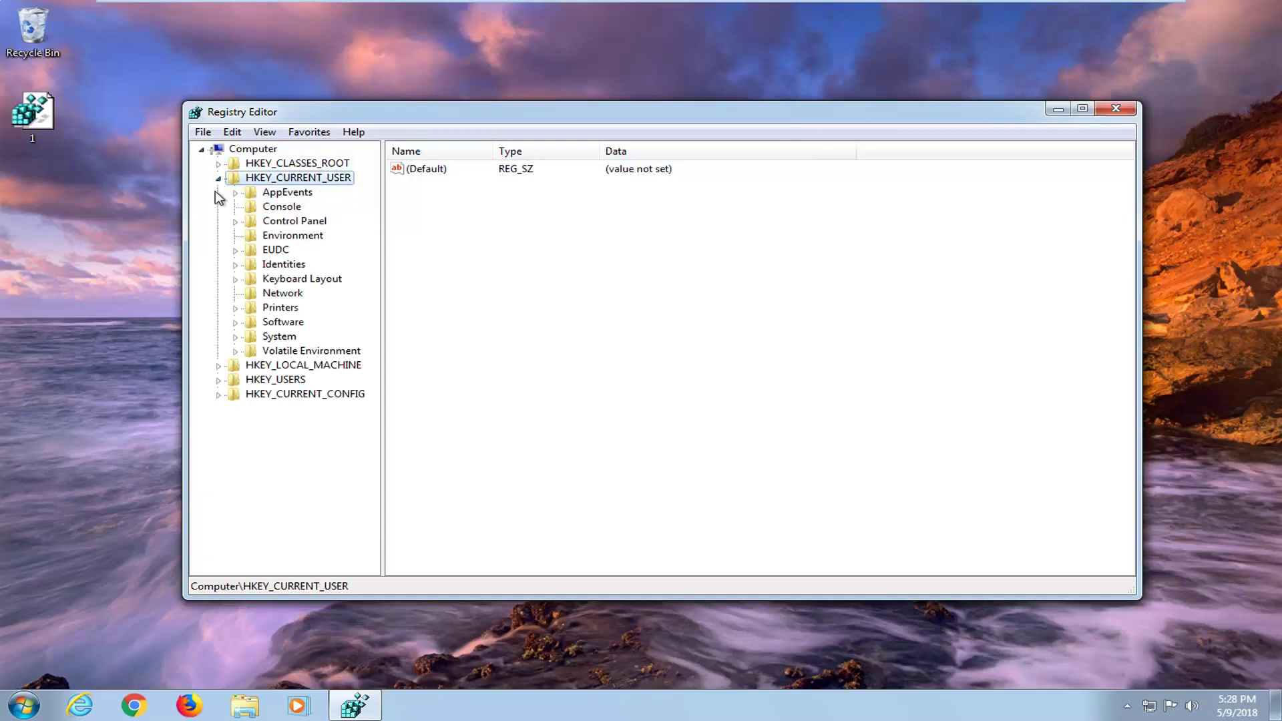
left_click(235, 322)
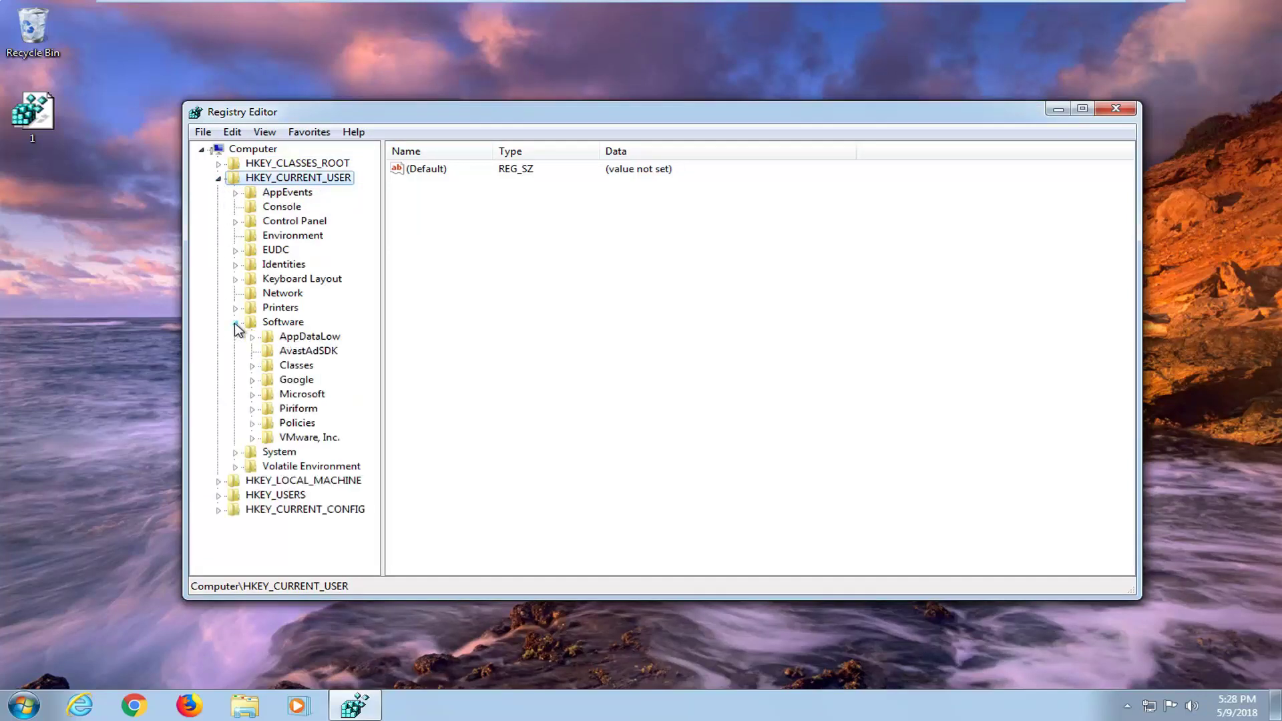
left_click(257, 394)
left_click_drag(381, 318, 522, 317)
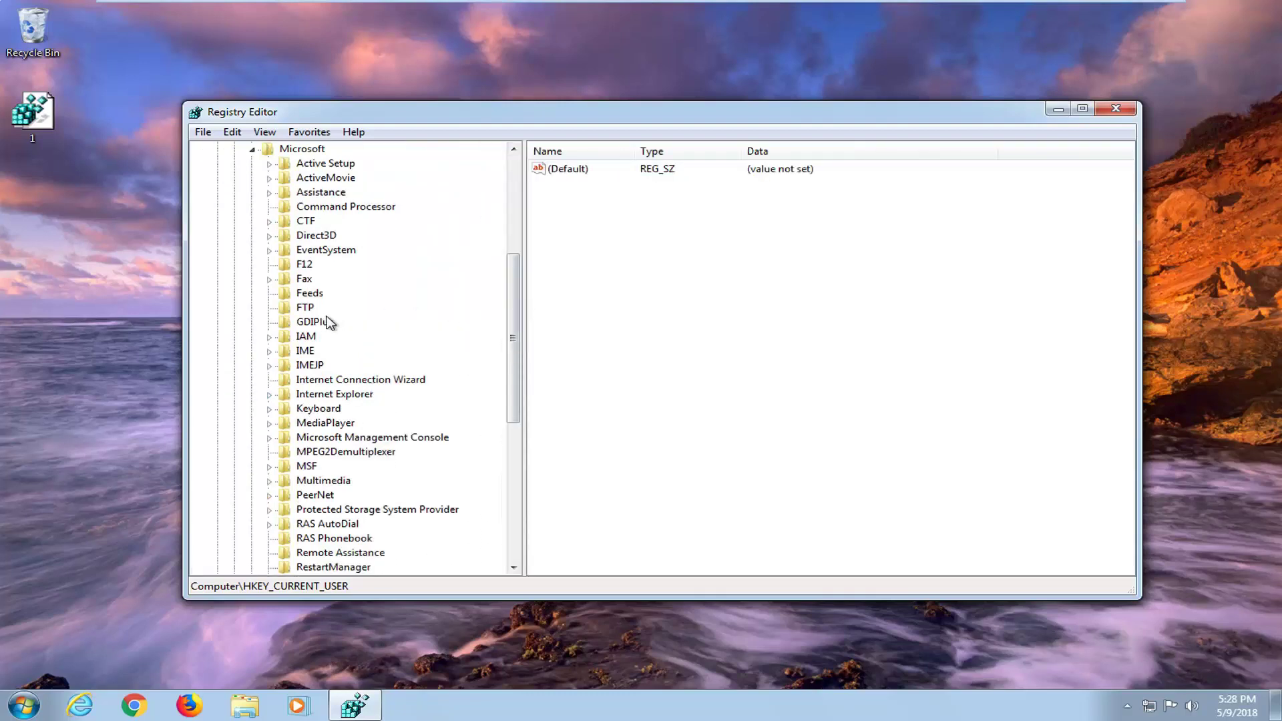
scroll(327, 322, "down", 8)
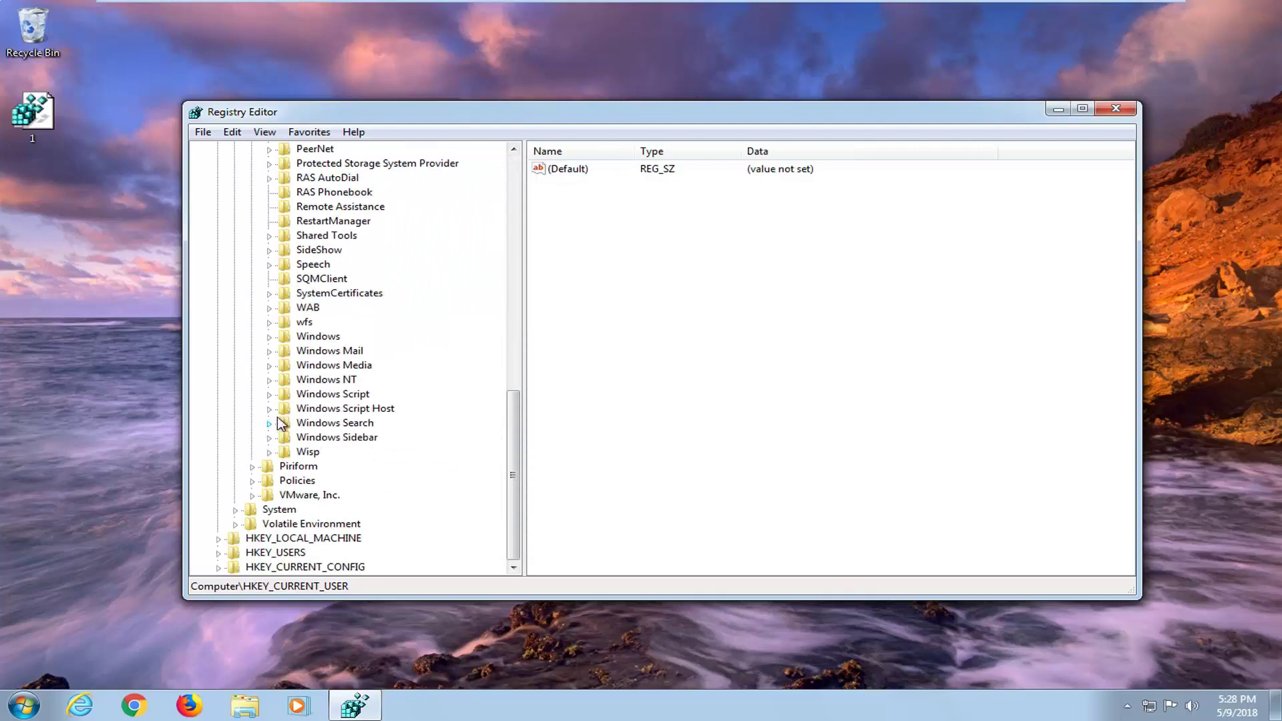
left_click(270, 338)
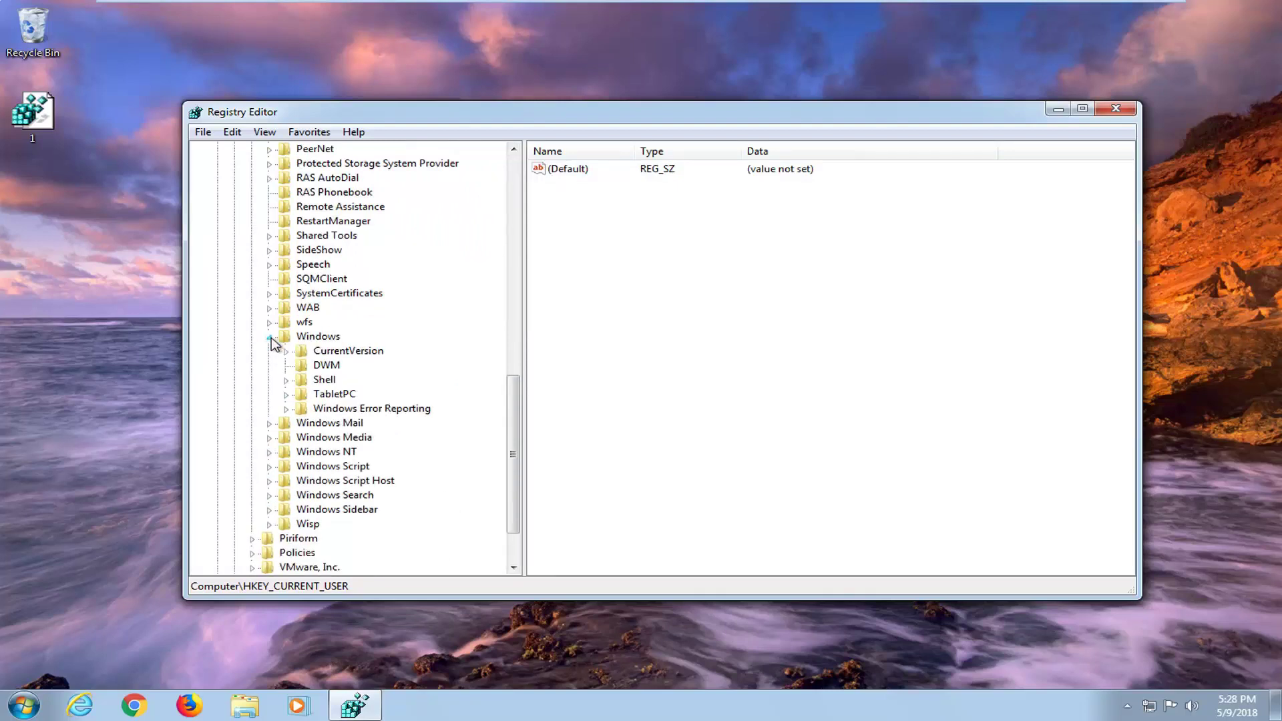
left_click(326, 366)
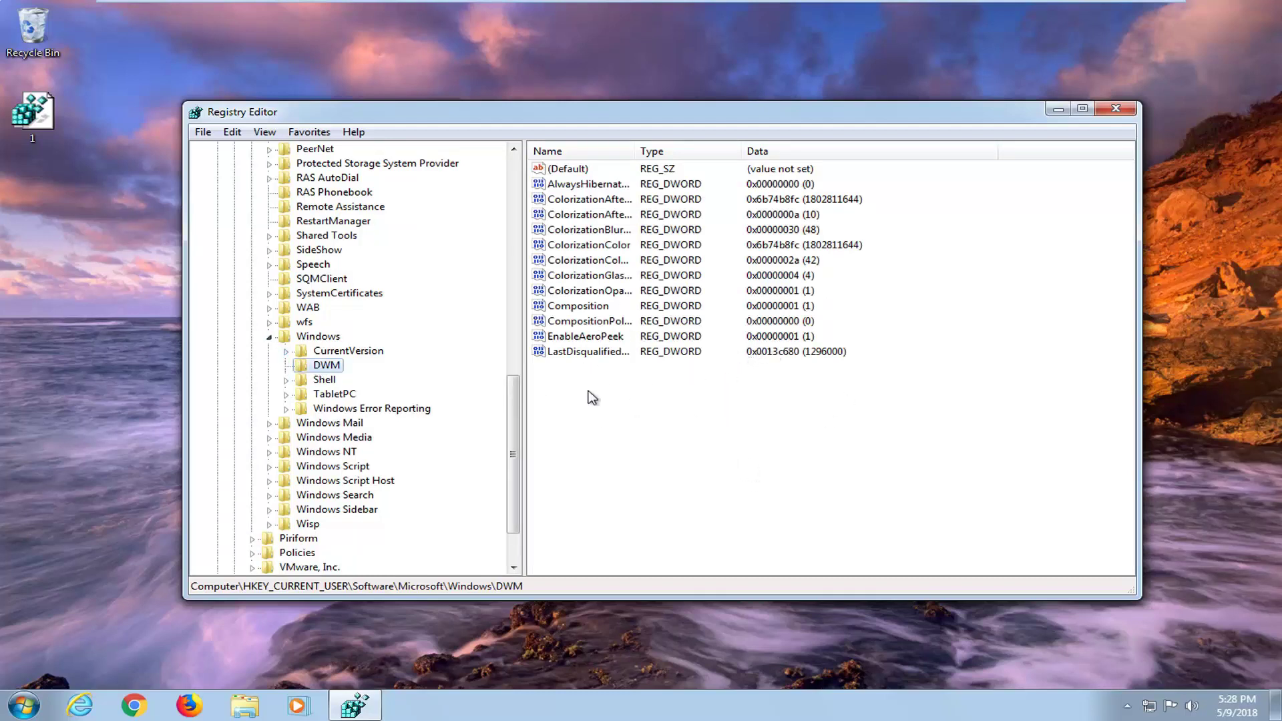
Create a DWORD (32-bit) value named UserMachineCheck in DWM and open its data, showing 0
right_click(566, 383)
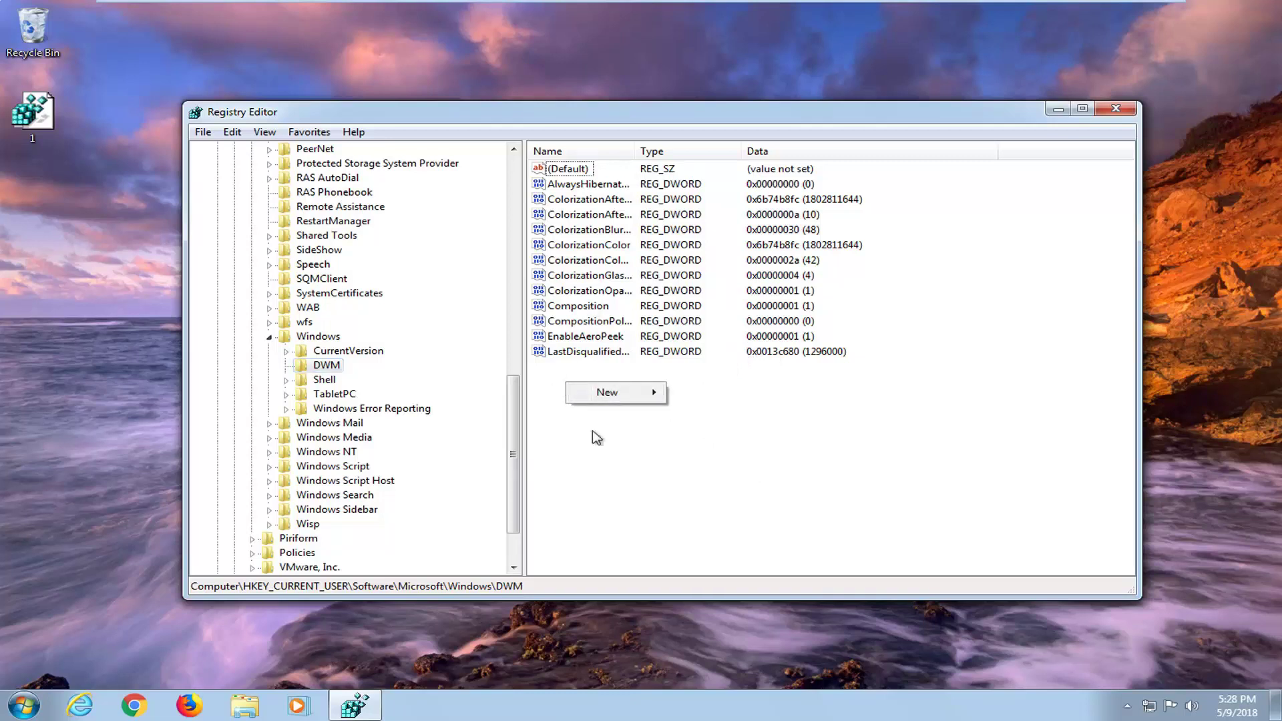
mouse_move(643, 399)
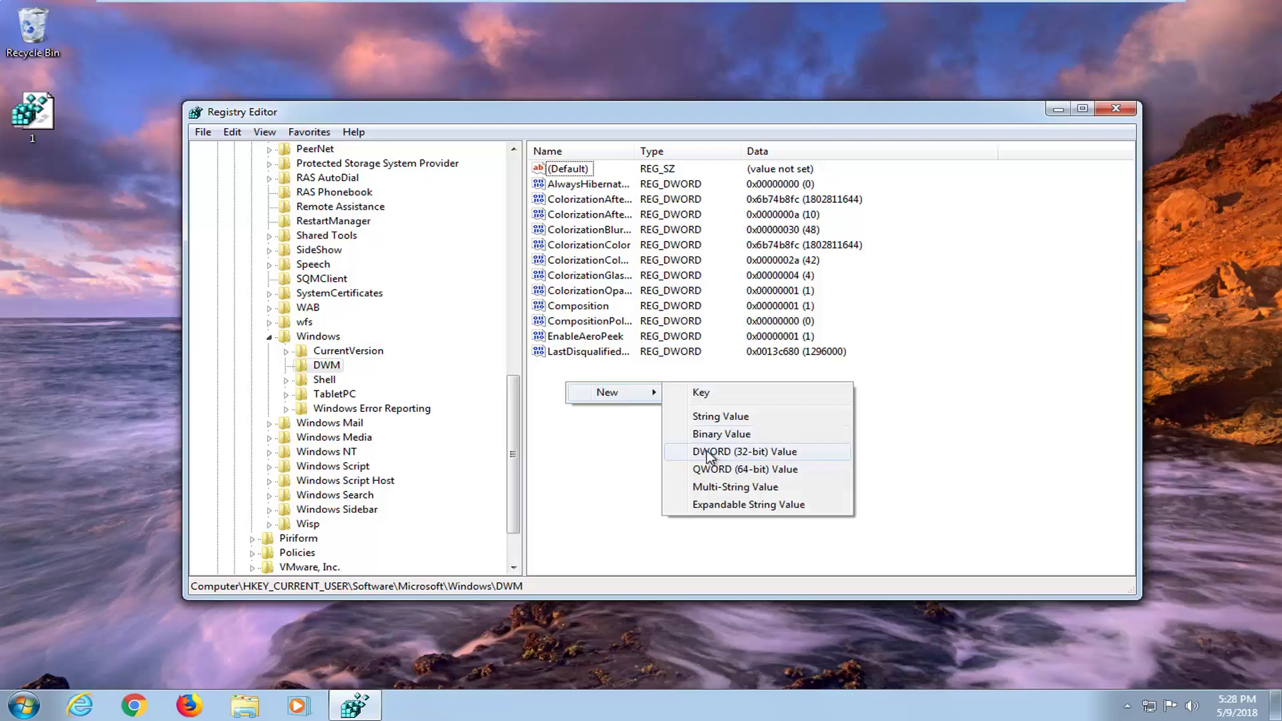
left_click(758, 455)
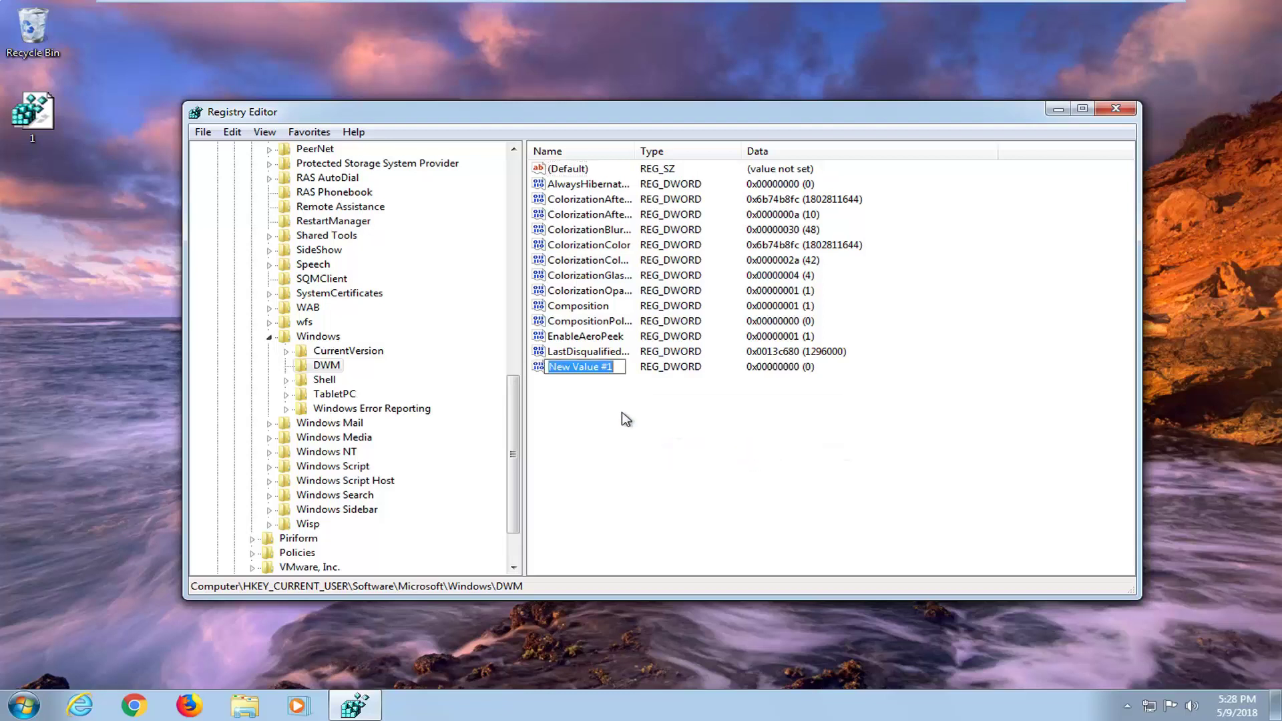
type("U")
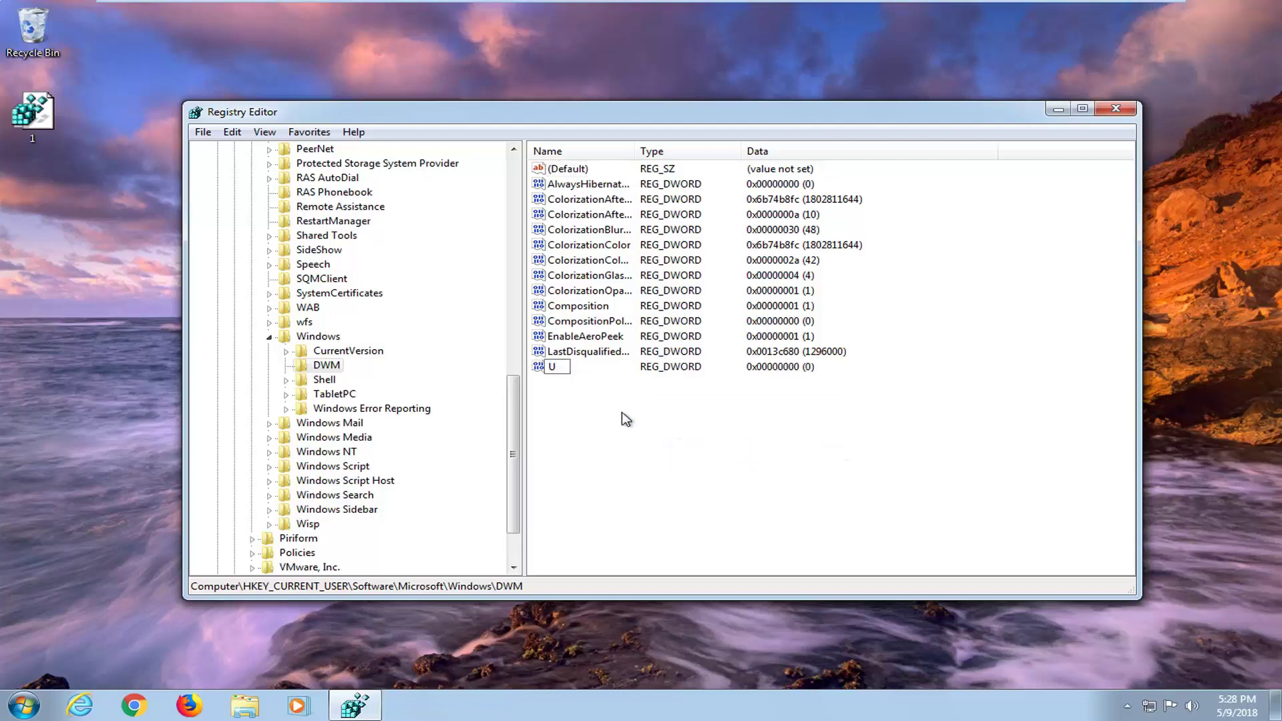
type("serMachineCheck")
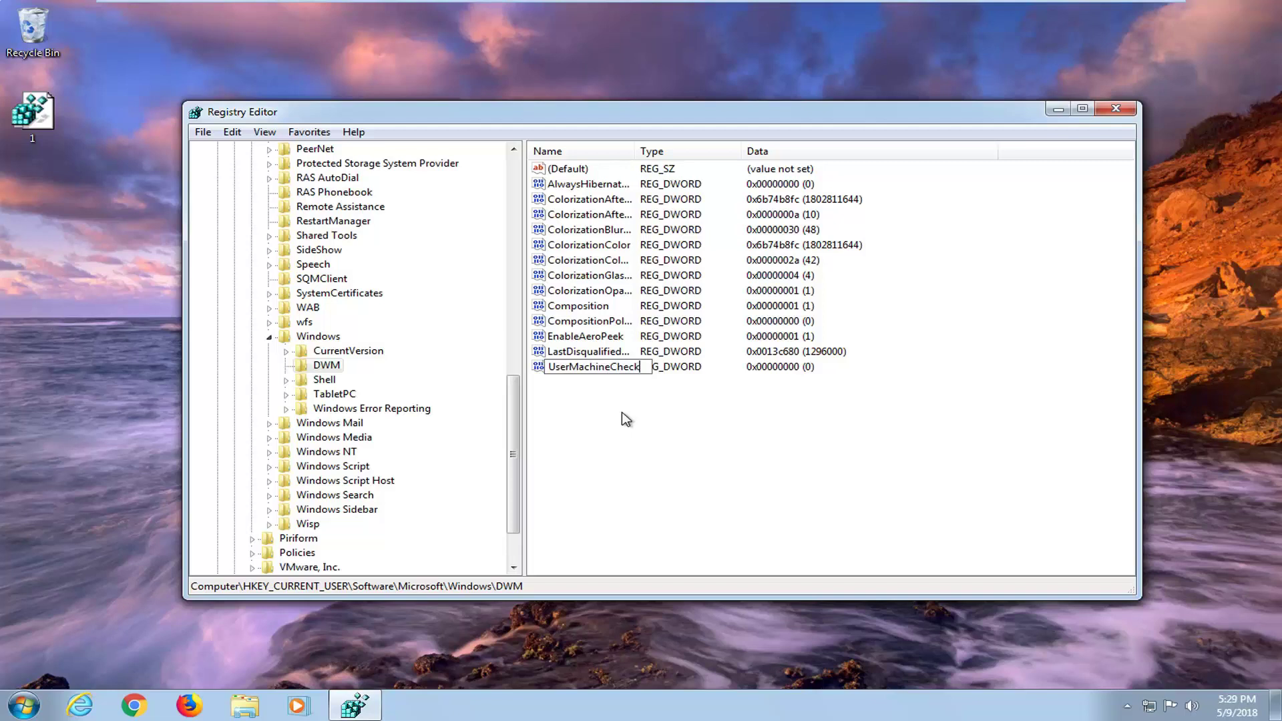
key("Return")
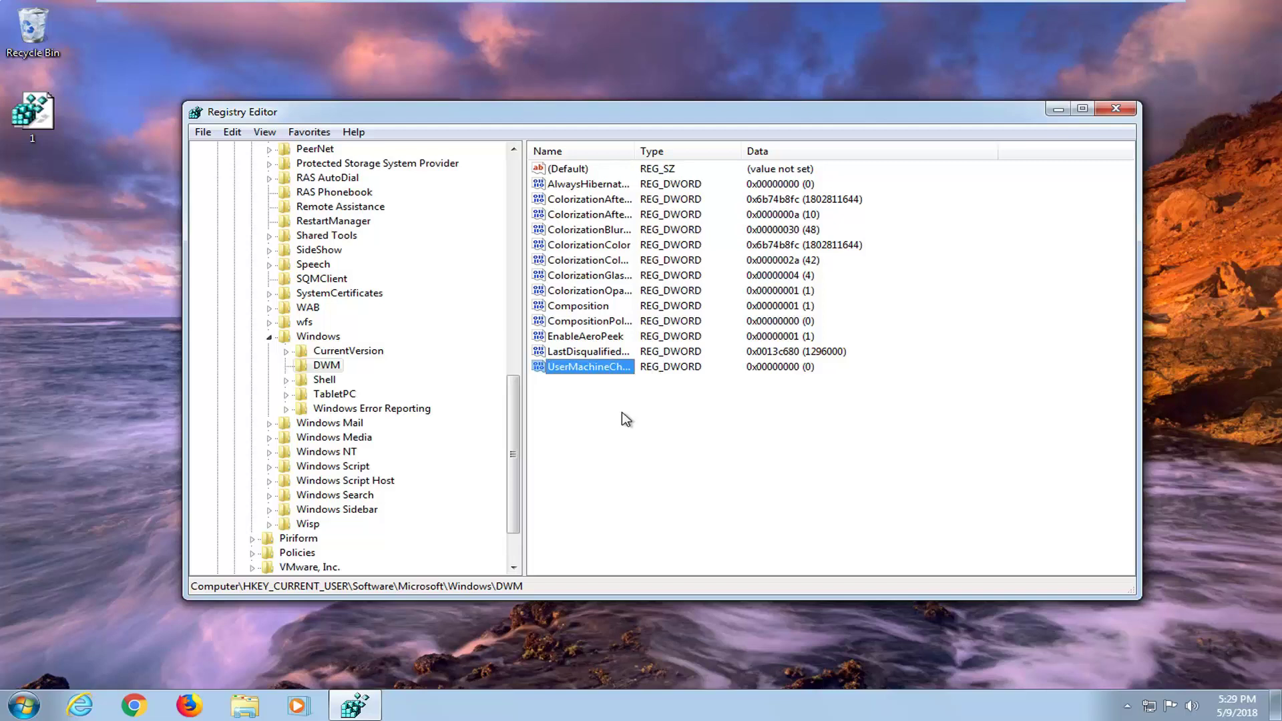
double_click(573, 367)
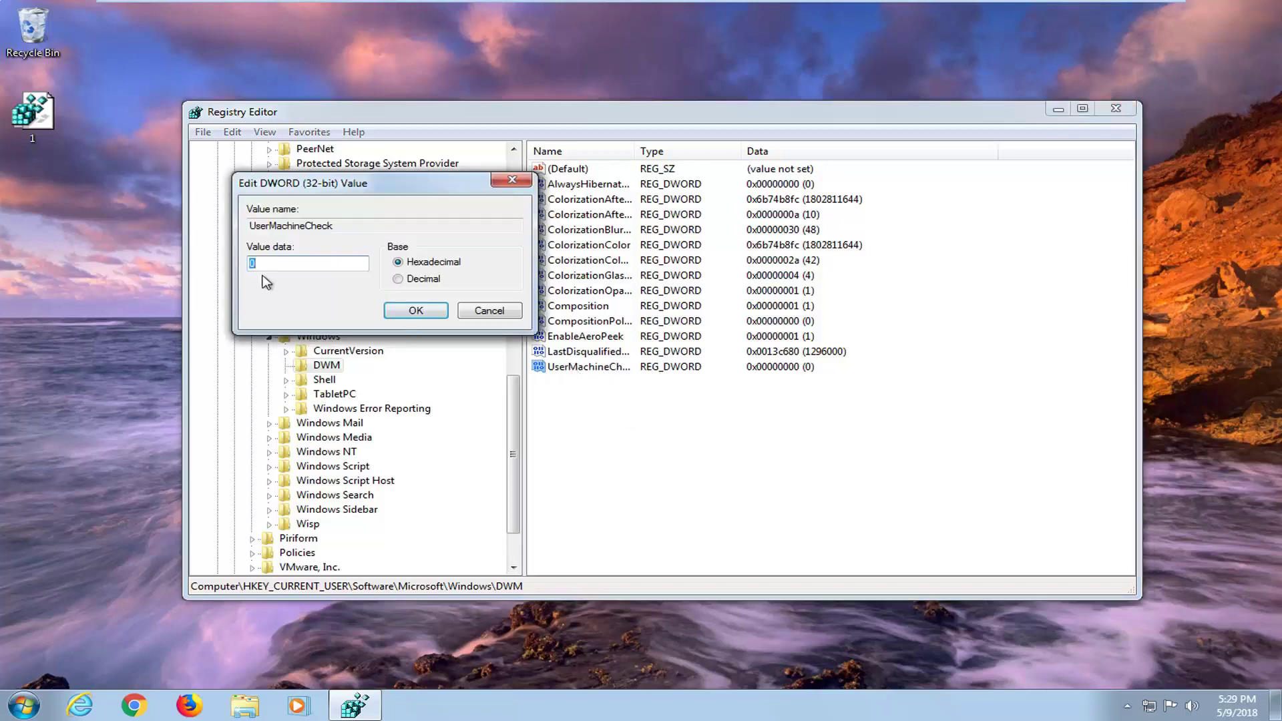
Confirm UserMachineCheck at 0 and add DWORD (32-bit) values named Blur and Animations
left_click(415, 310)
right_click(555, 382)
mouse_move(604, 398)
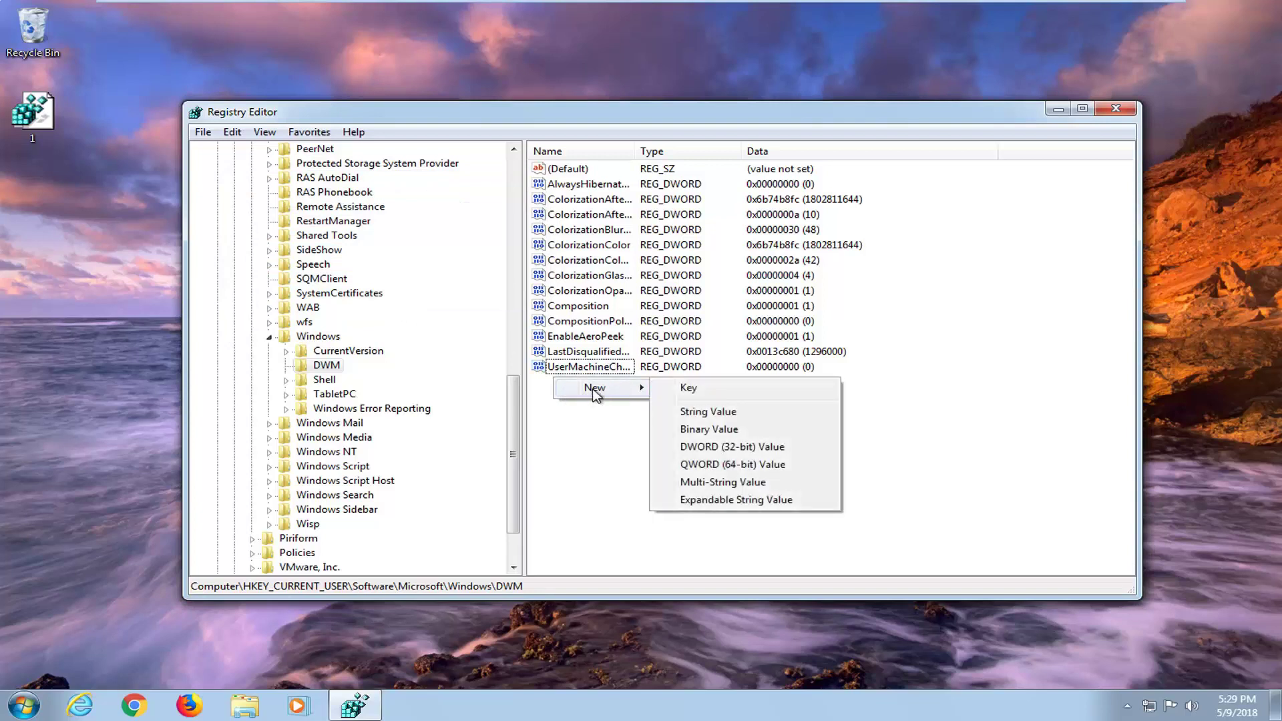
left_click(716, 454)
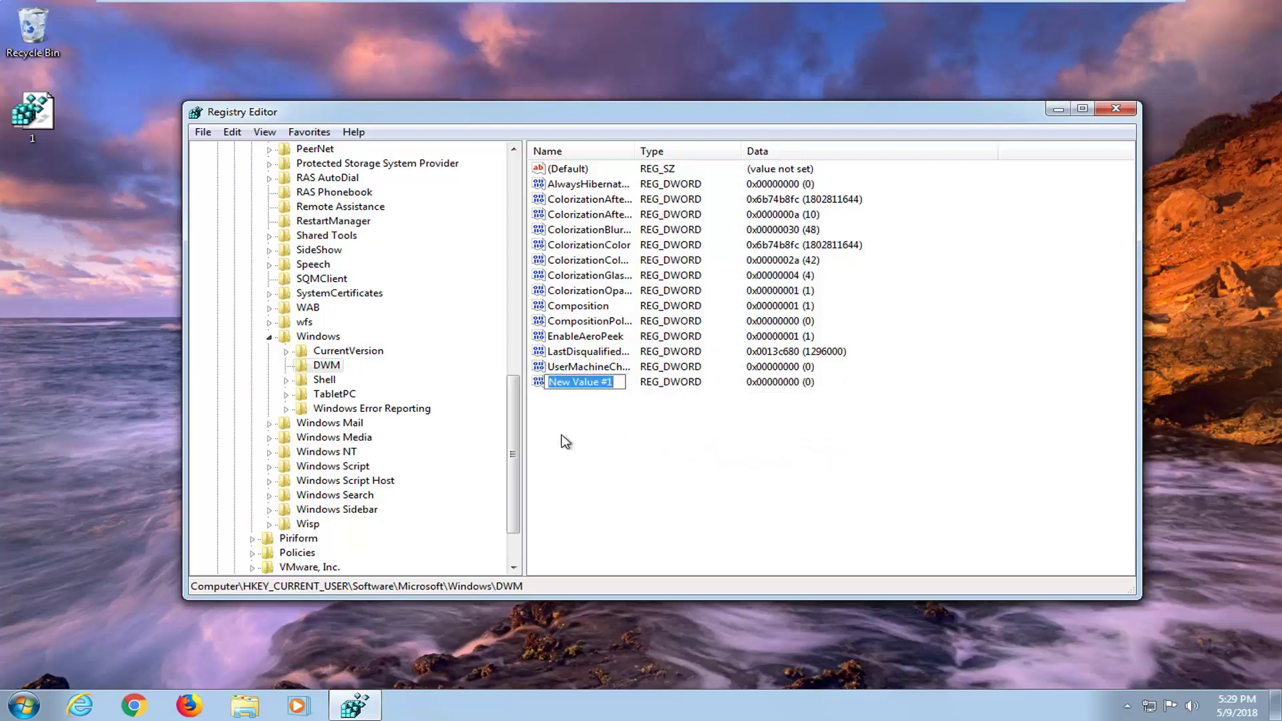
type("Blu")
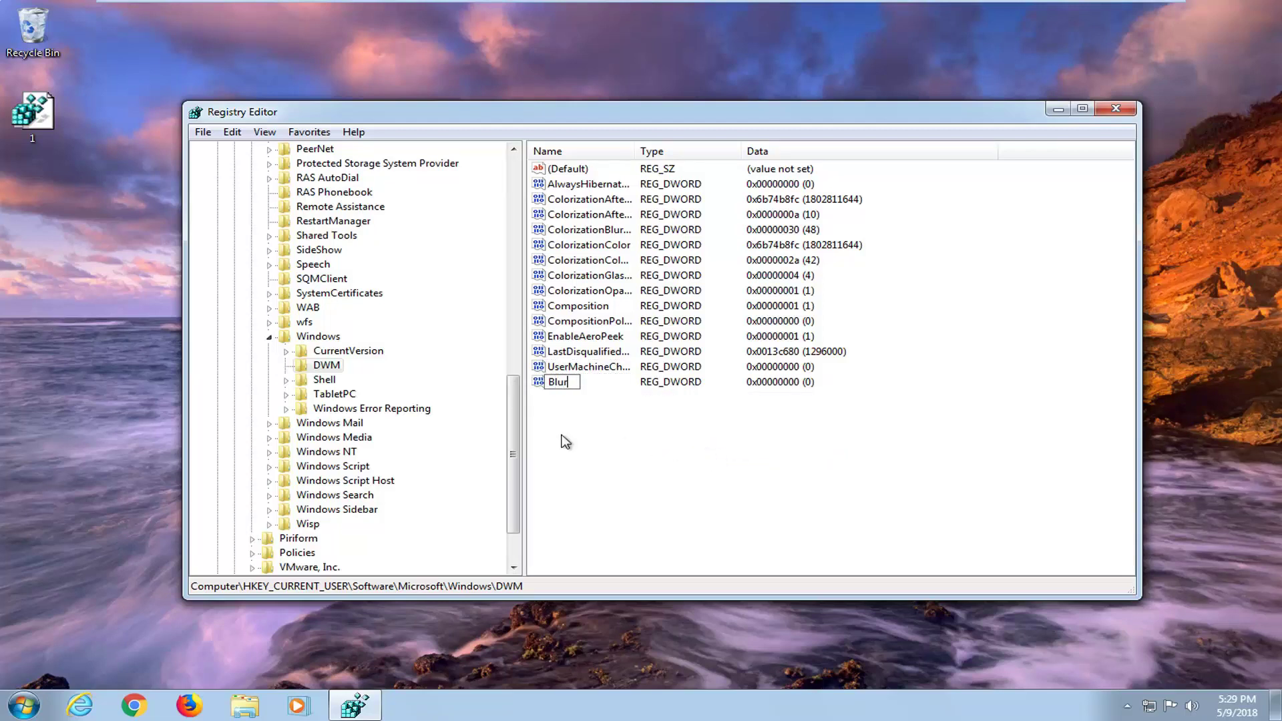
type("r")
key("Return")
right_click(556, 403)
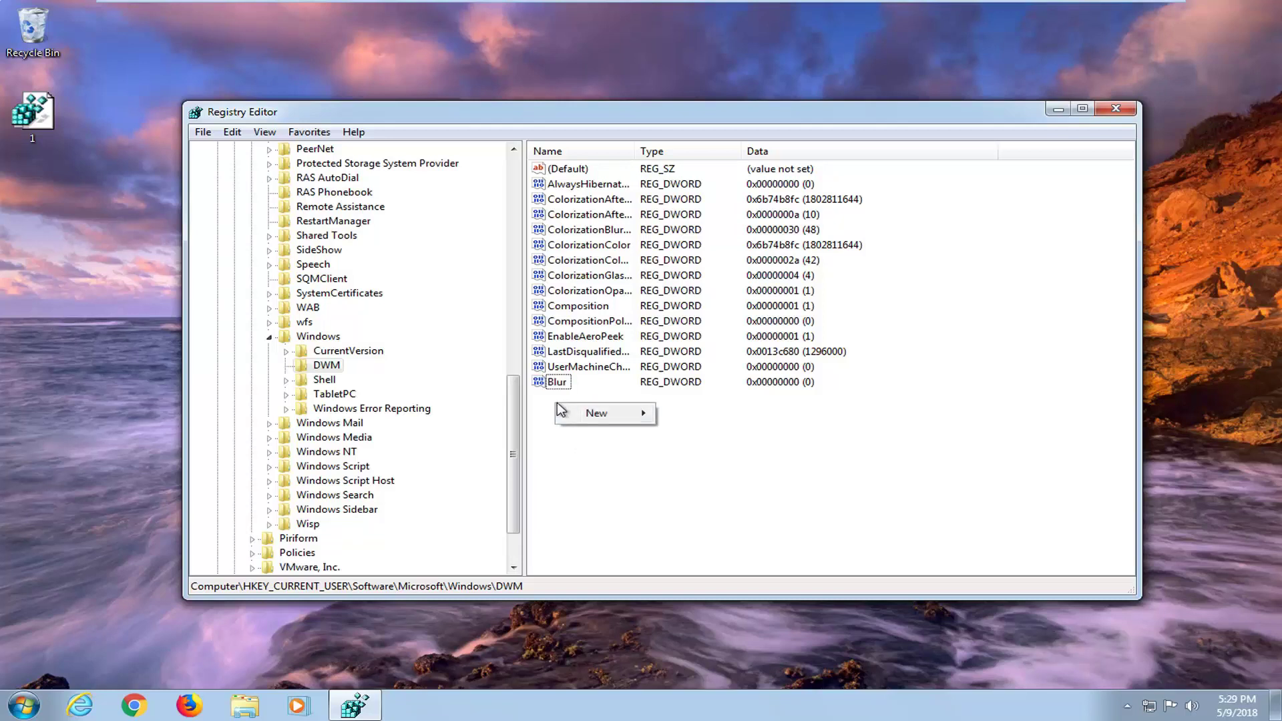
mouse_move(592, 414)
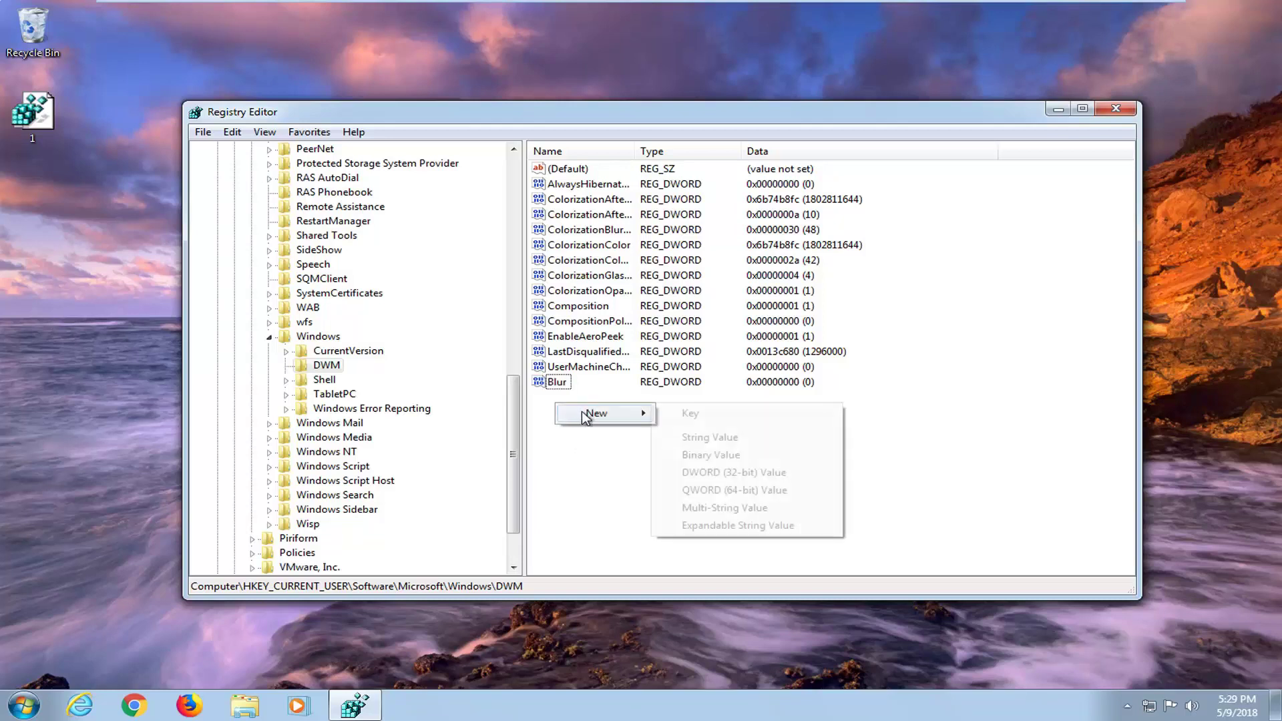
left_click(697, 475)
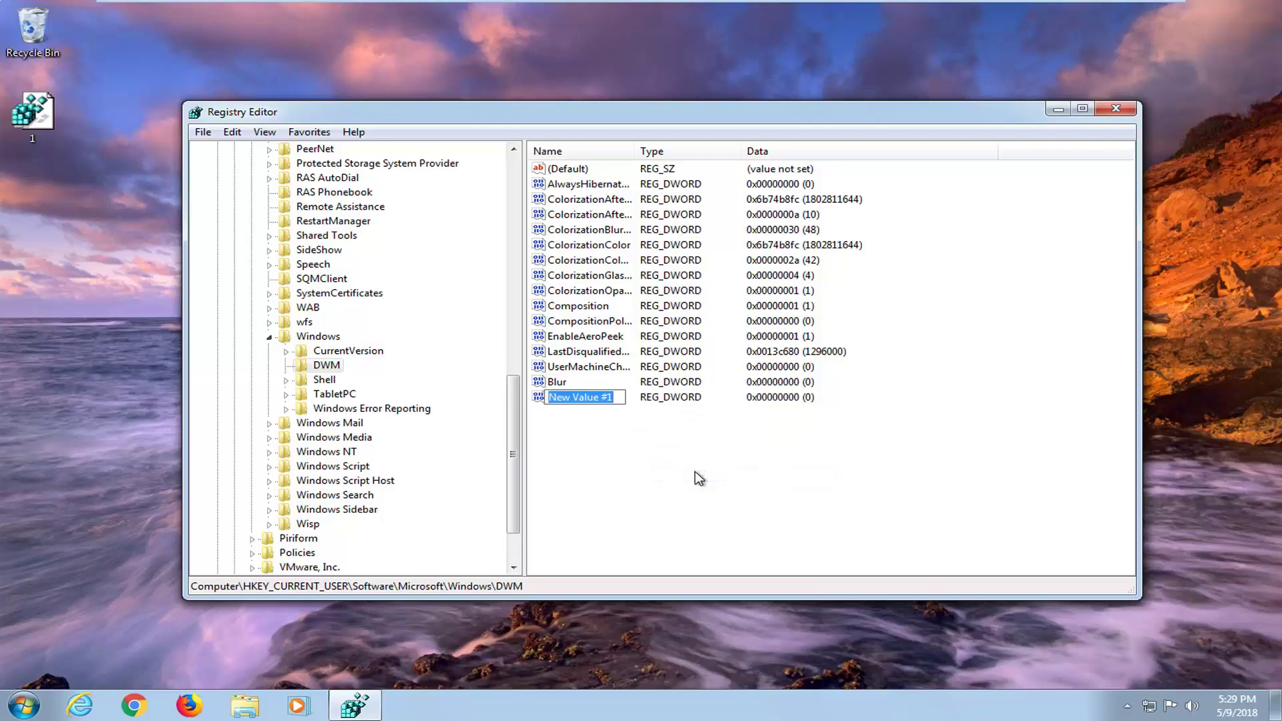
type("Anim")
type("ations")
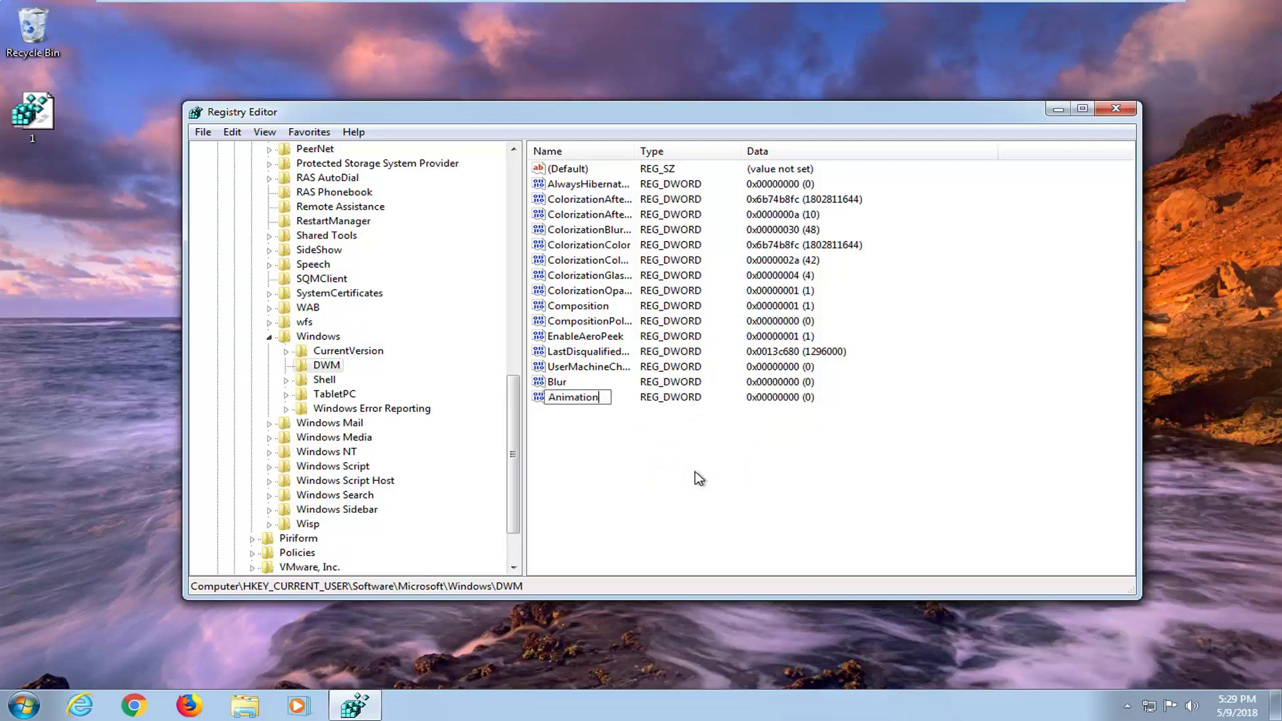
key("Return")
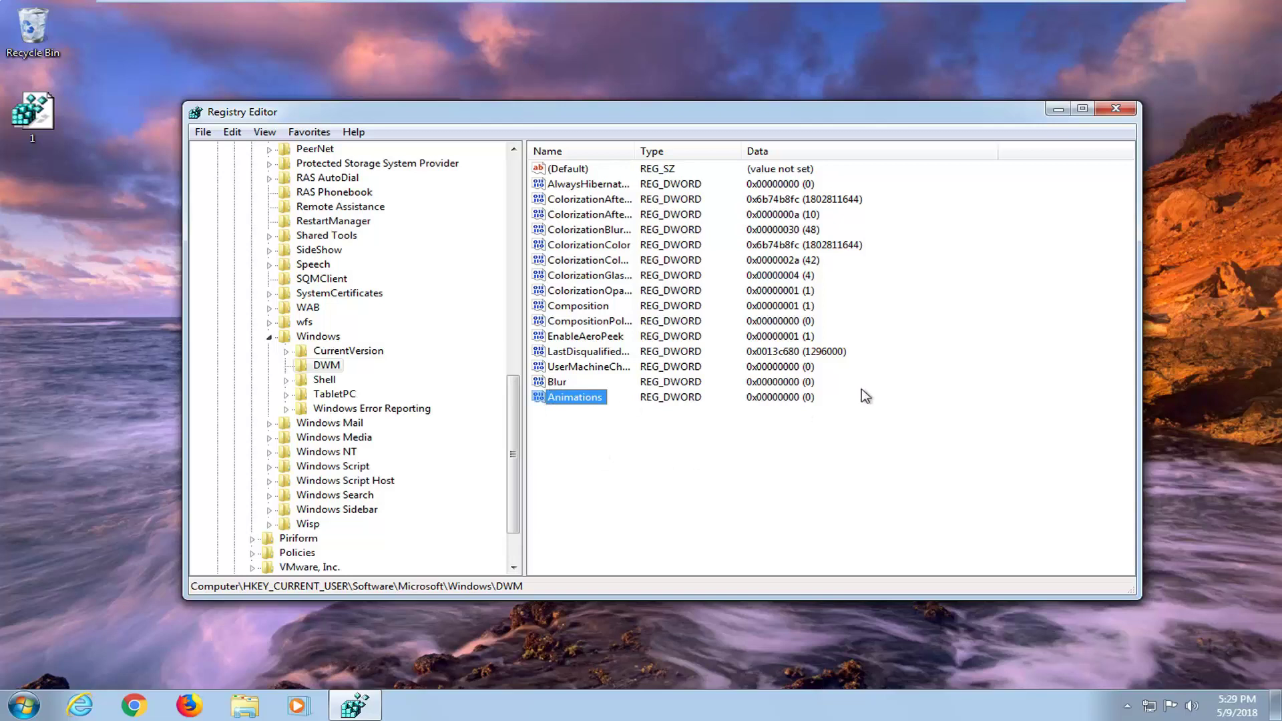
Check that Blur and Animations both hold value data 0
double_click(559, 382)
left_click(512, 179)
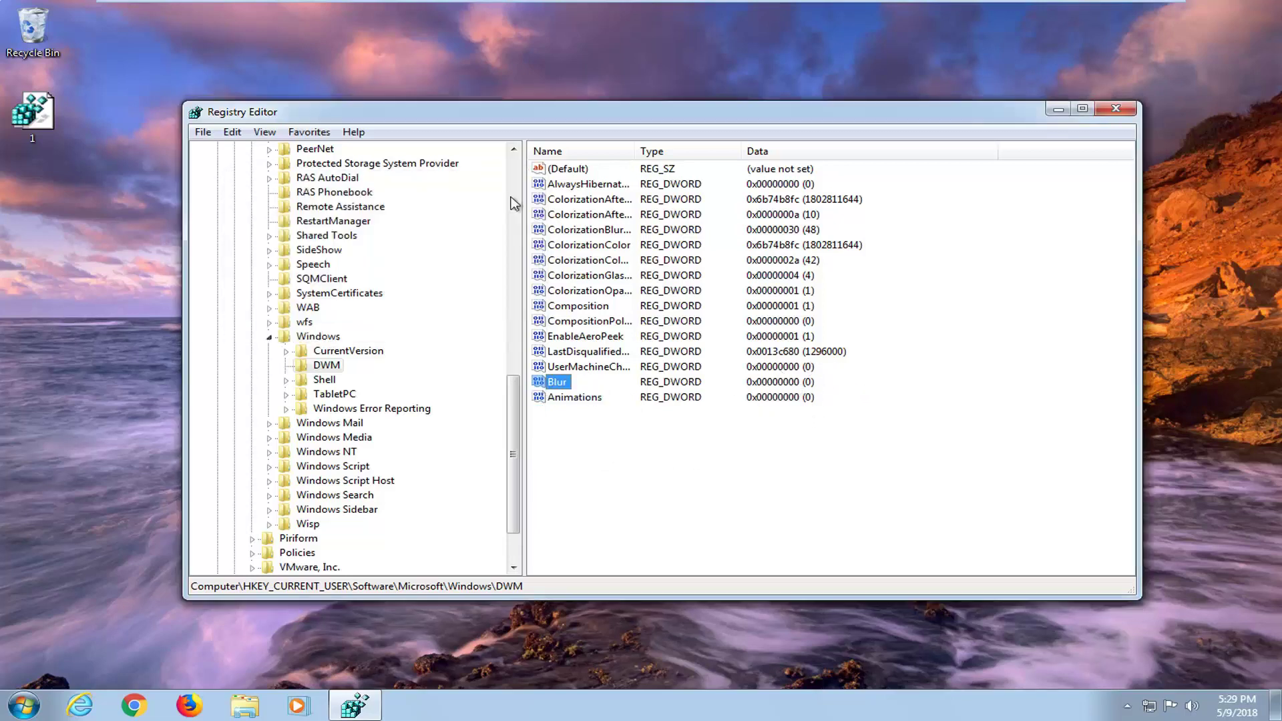
double_click(551, 399)
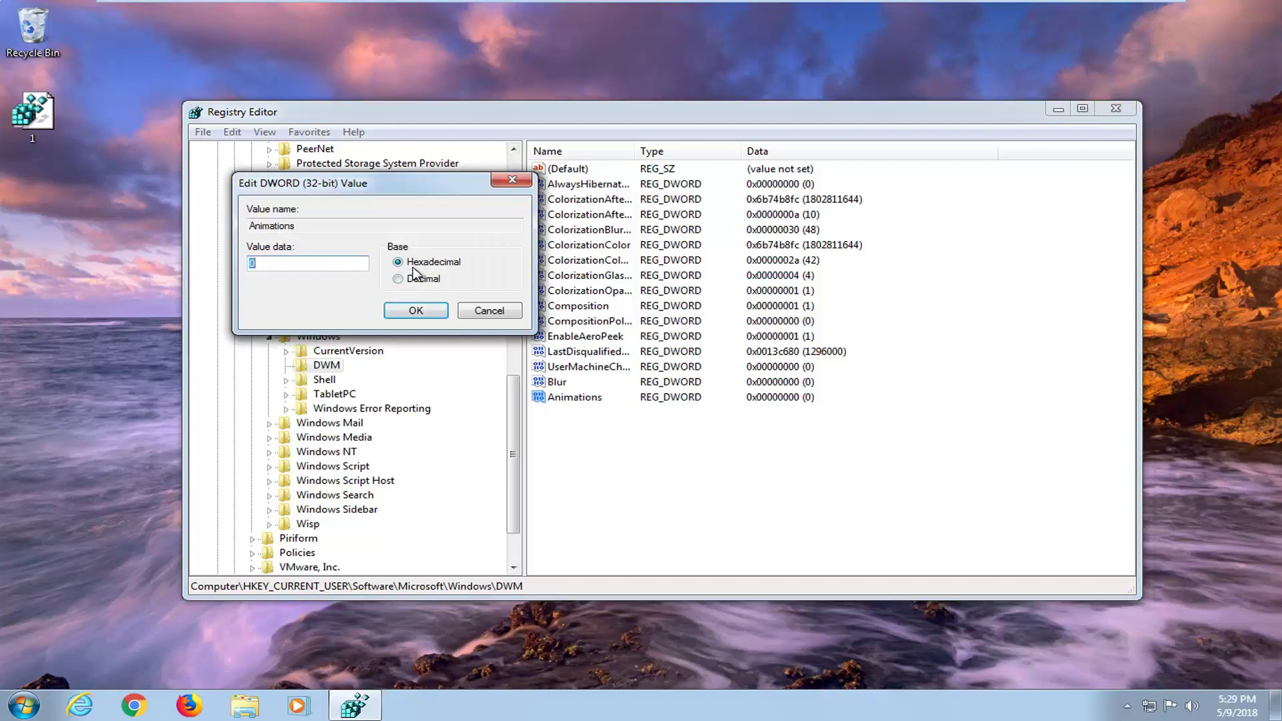
left_click(511, 180)
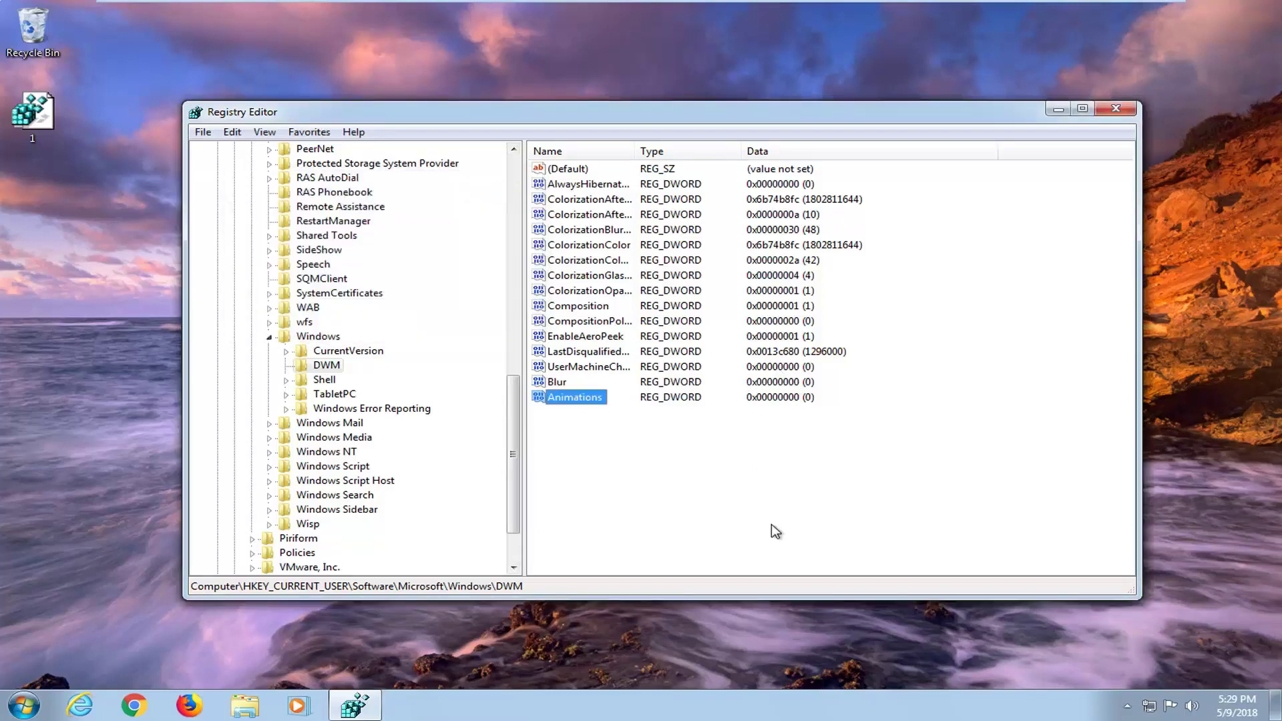
Close Registry Editor and launch cmd from Start as administrator, approving the UAC prompt
left_click(1115, 109)
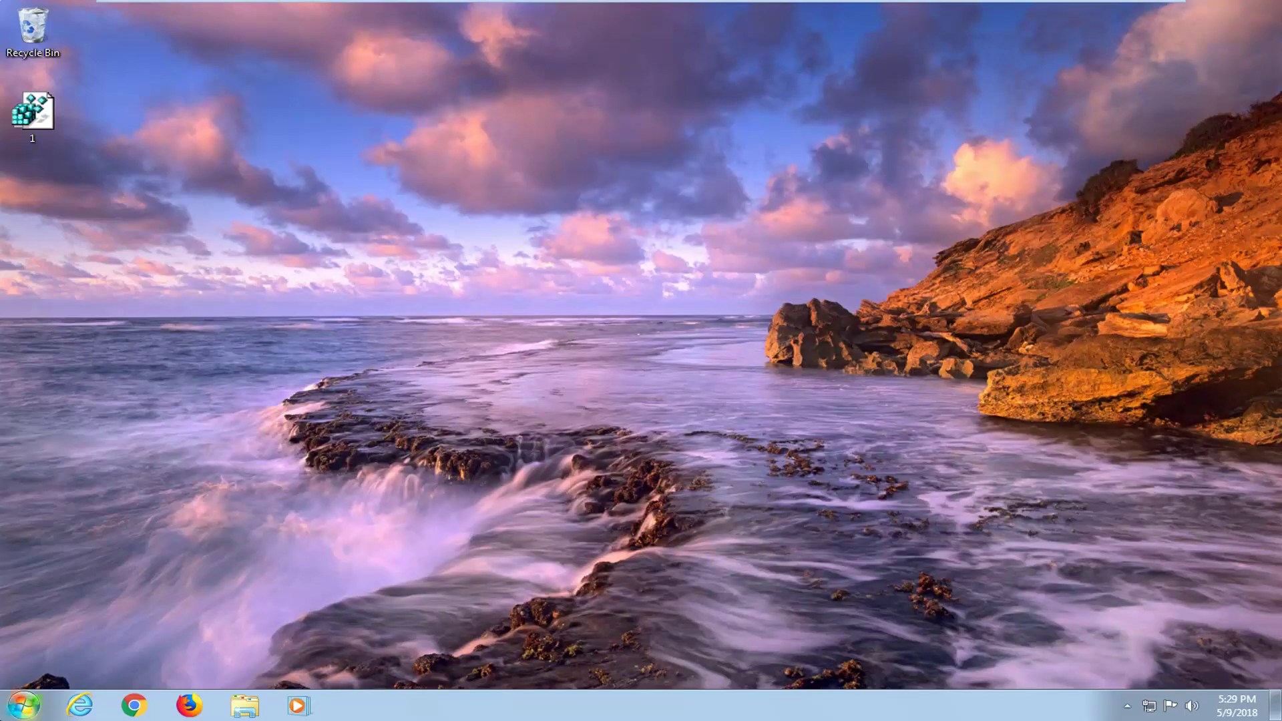
left_click(24, 707)
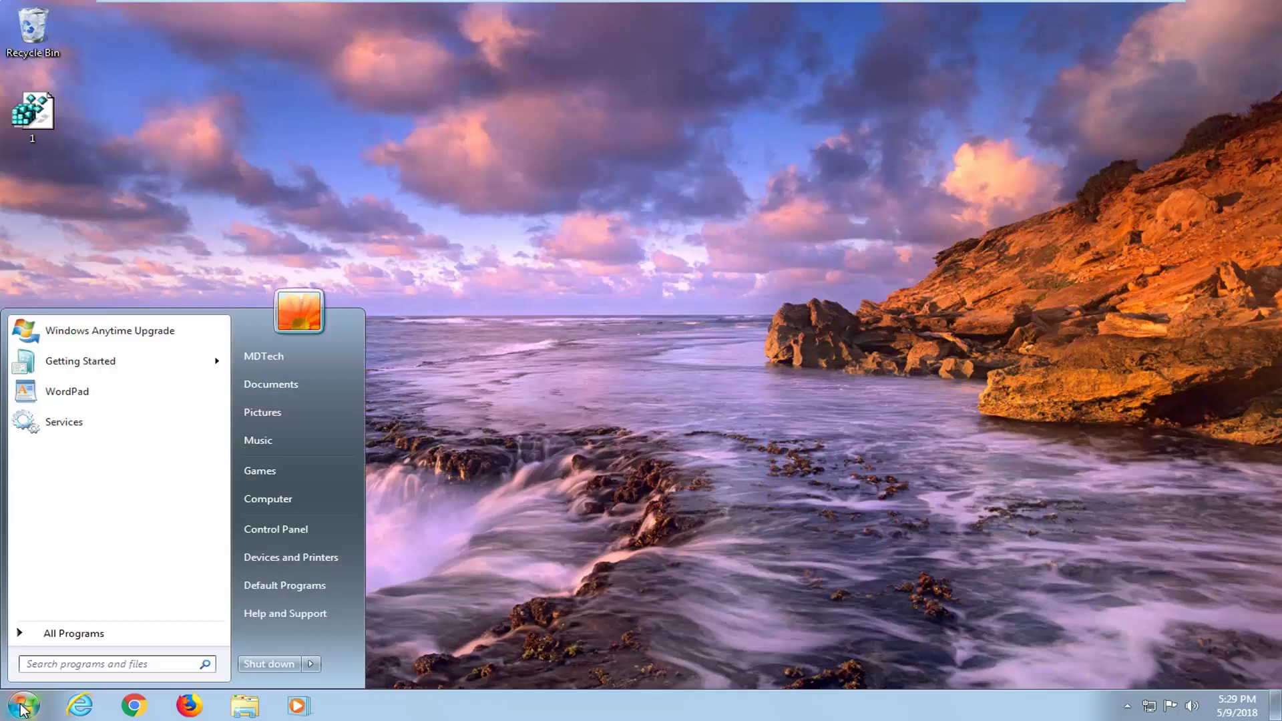
type("cmd")
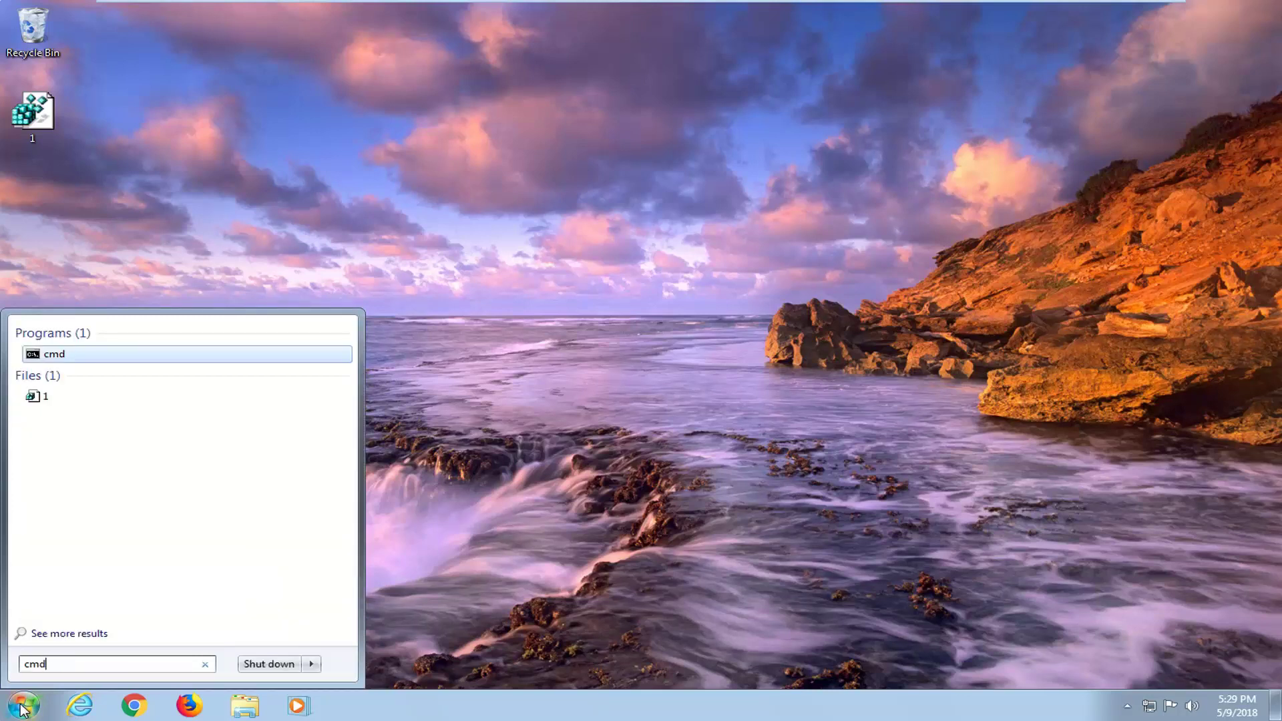
right_click(54, 357)
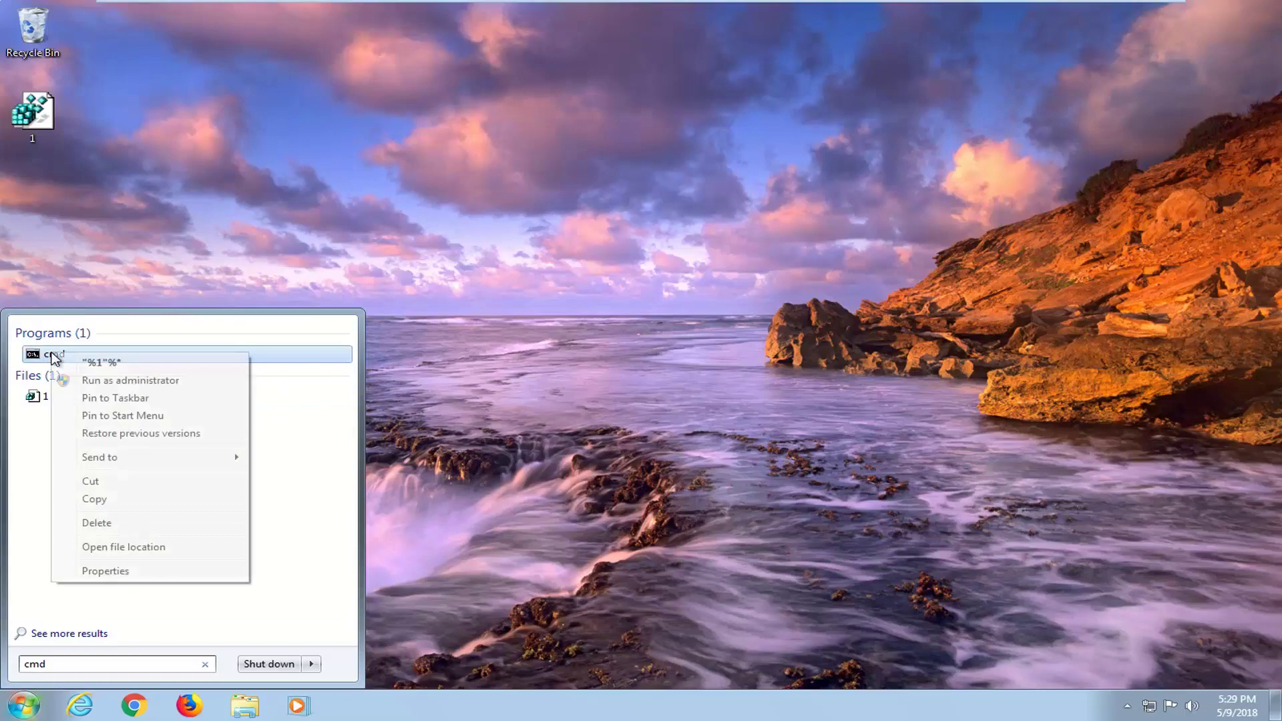
left_click(92, 382)
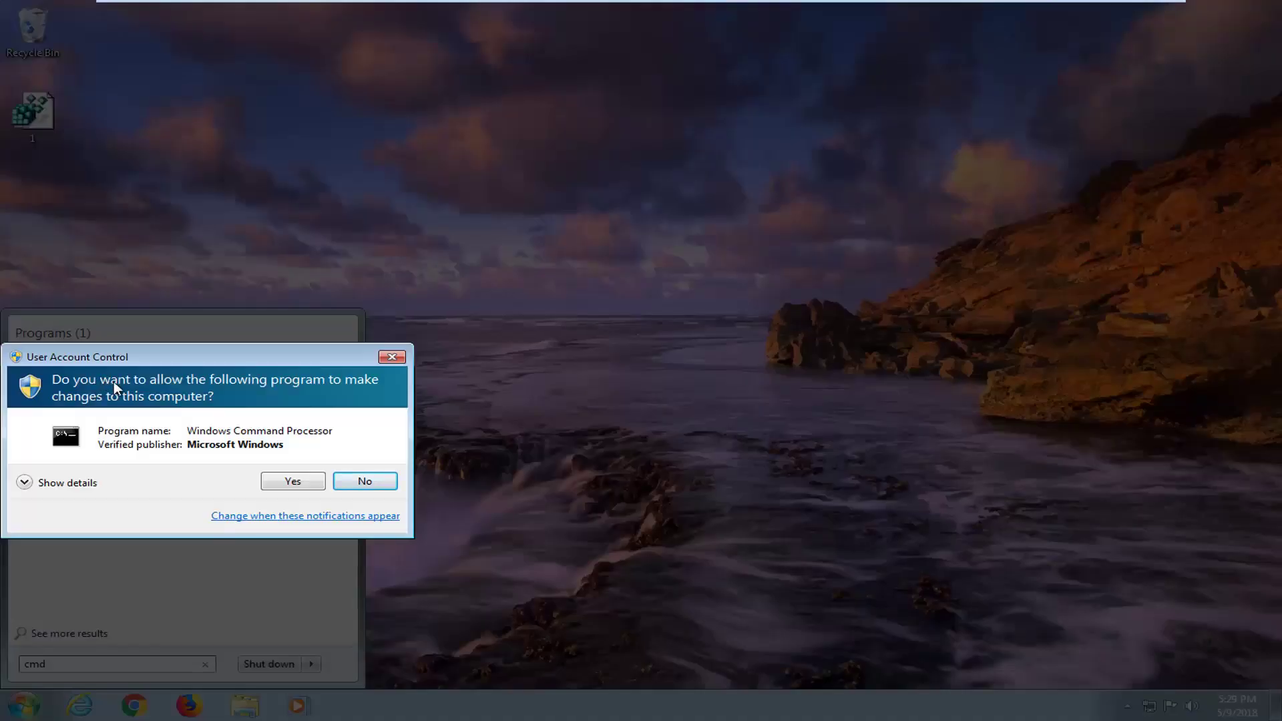
left_click(288, 482)
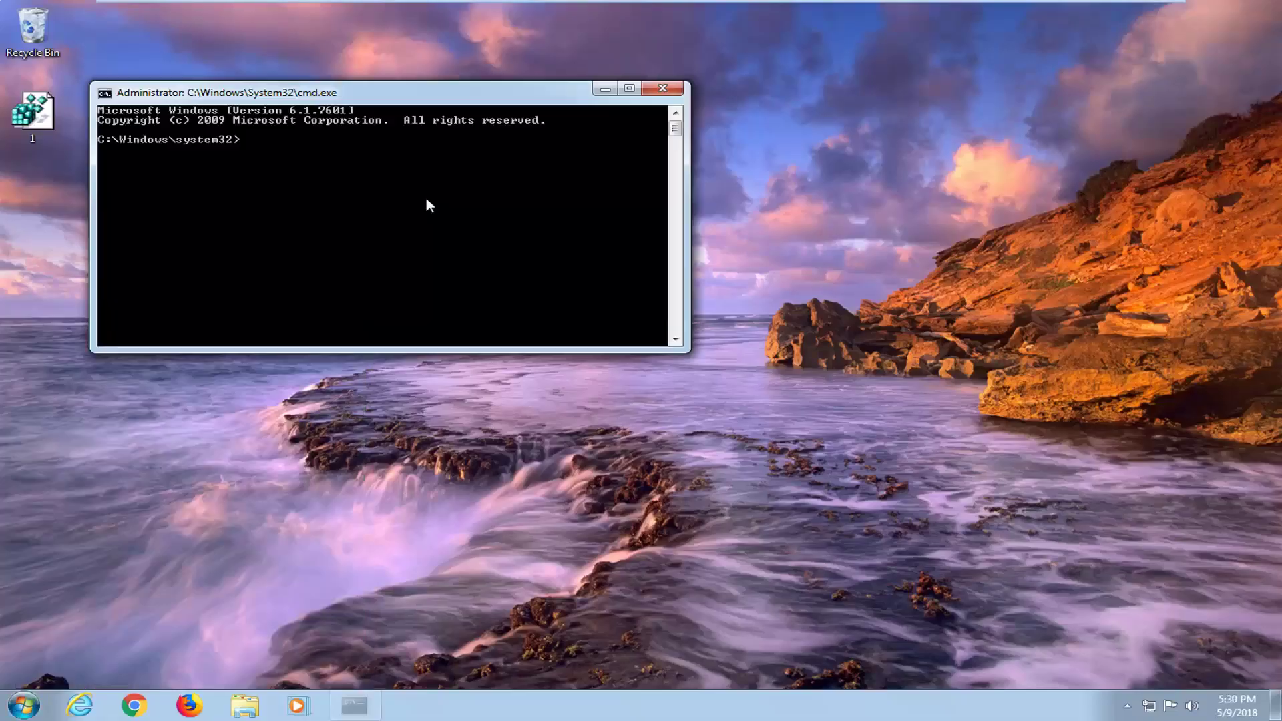
Run 'net stop uxsms' to stop the Desktop Window Manager Session Manager service
left_click_drag(402, 100, 631, 140)
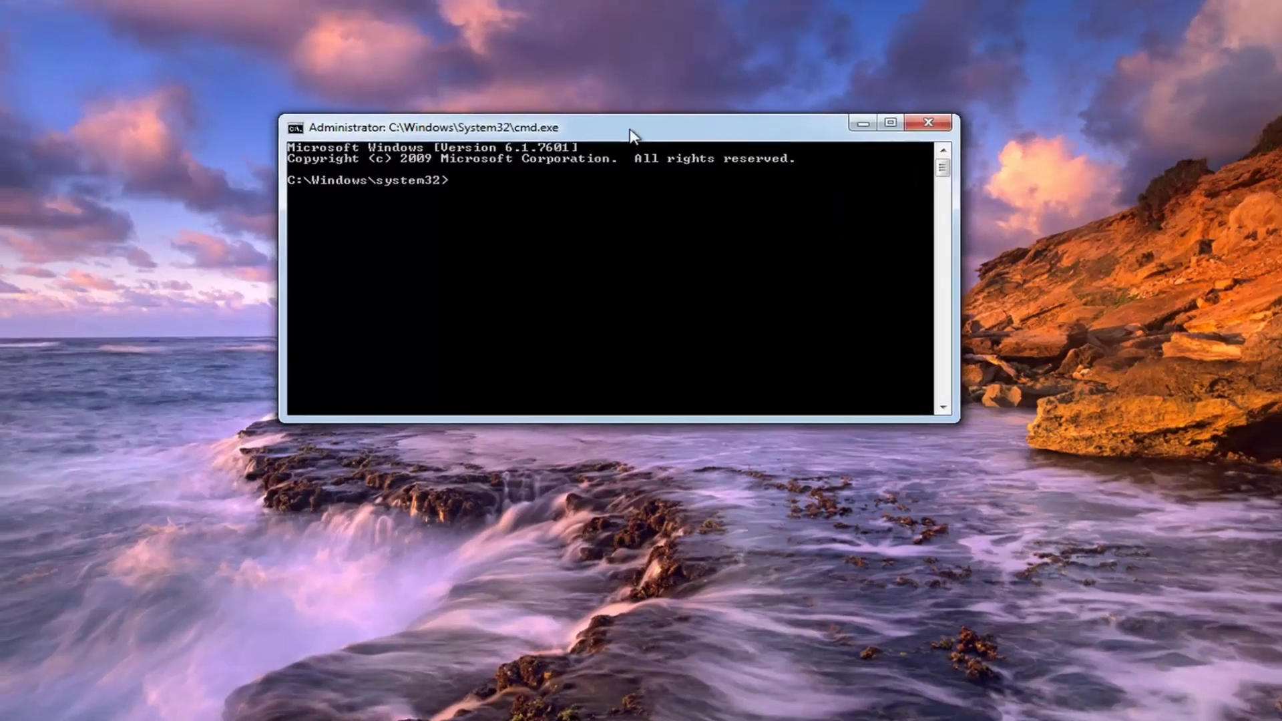
type("net")
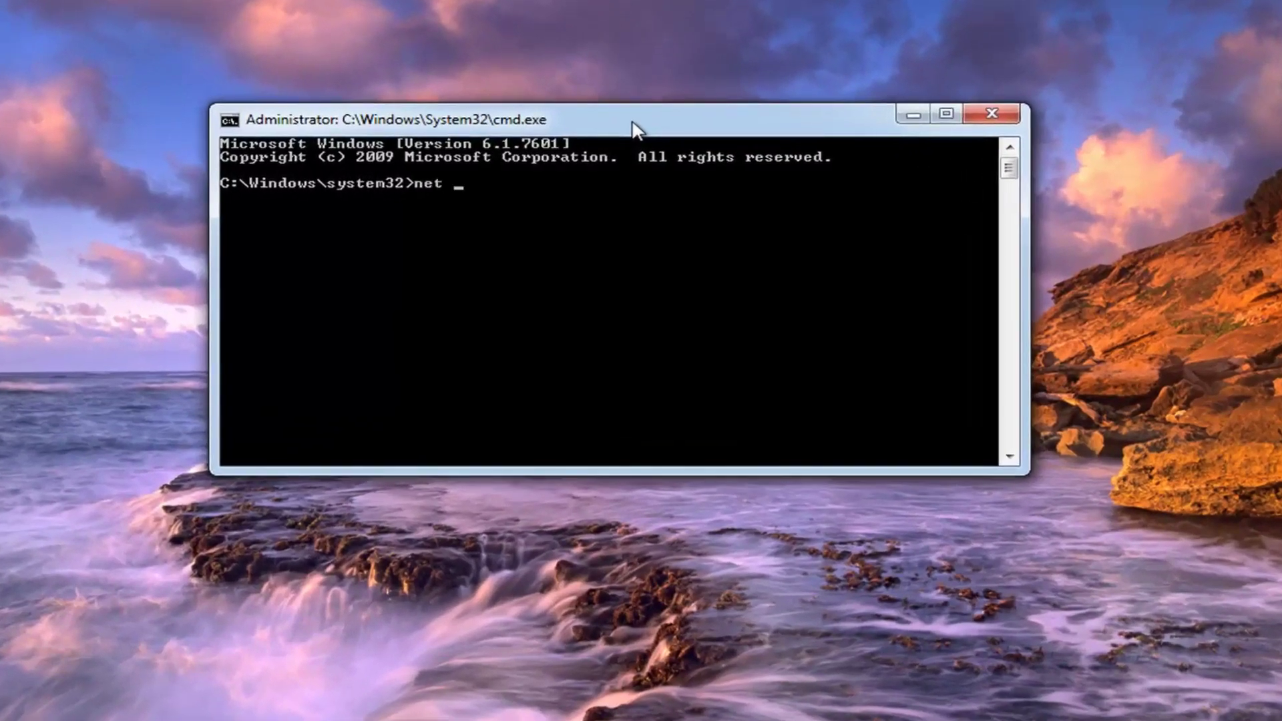
type(" stop uxsms")
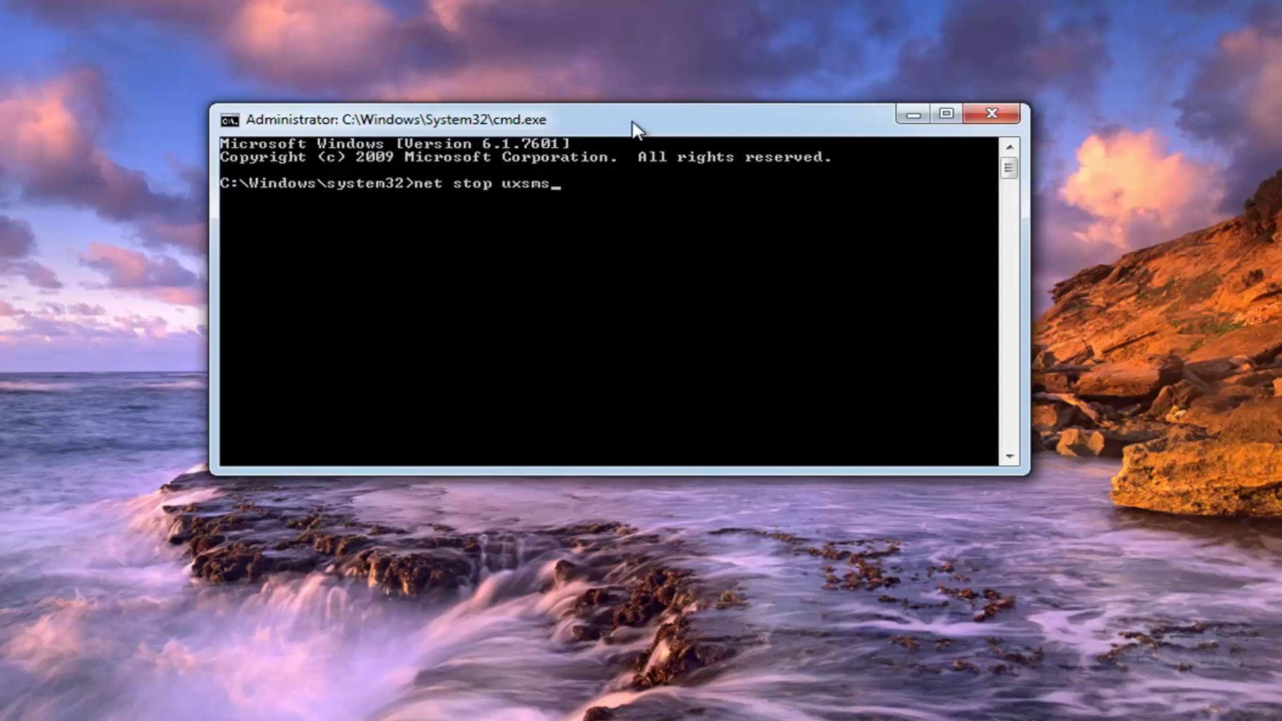
key("Return")
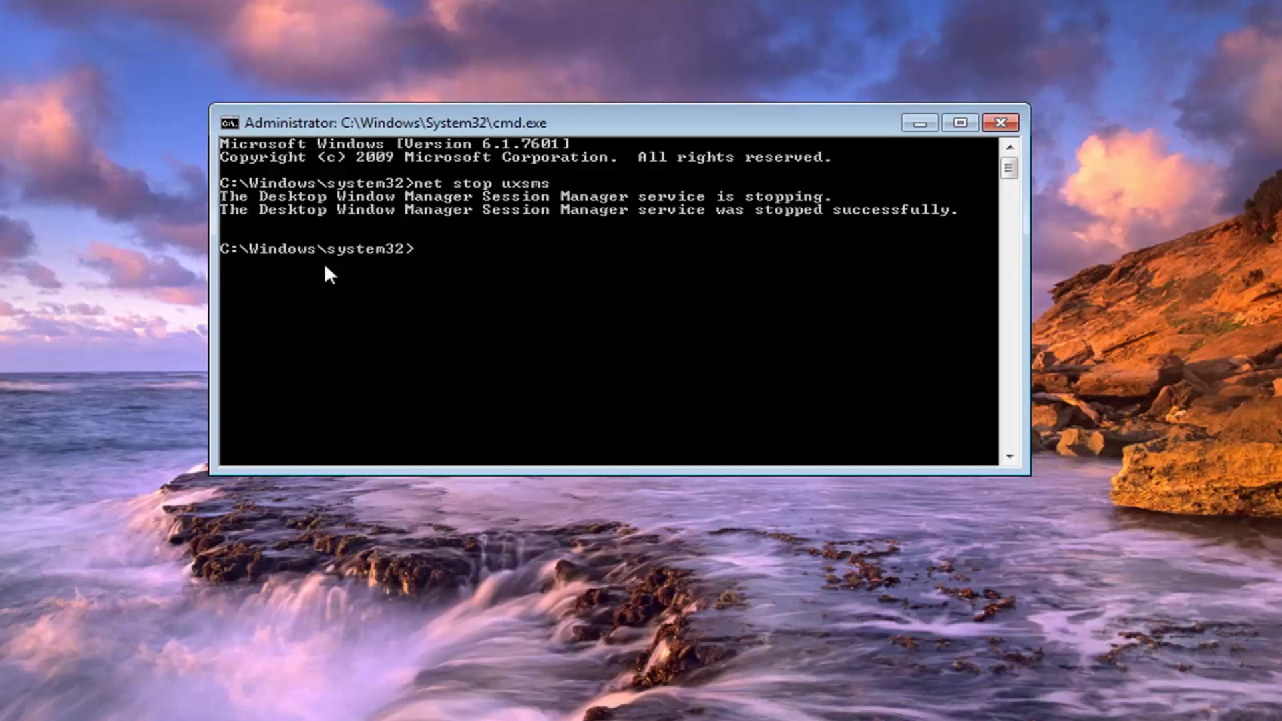
Enter the command 'net start uxsms' at the elevated prompt
type("net start uxsms")
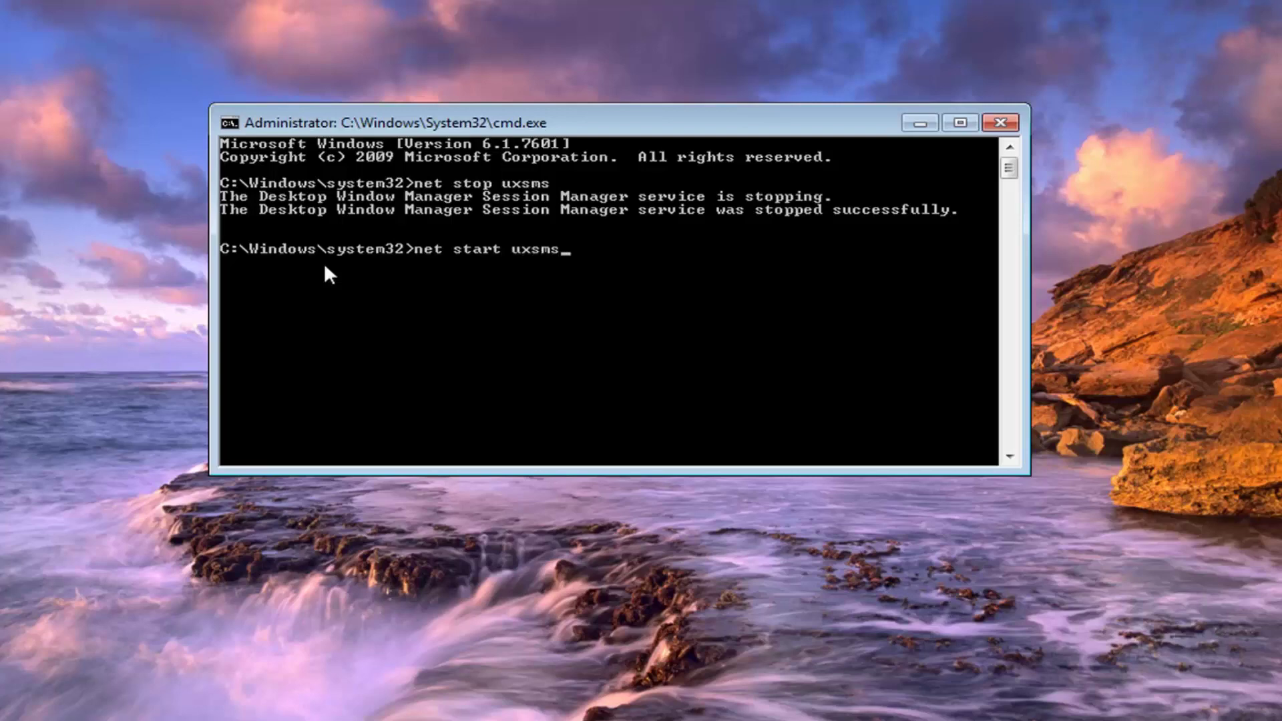